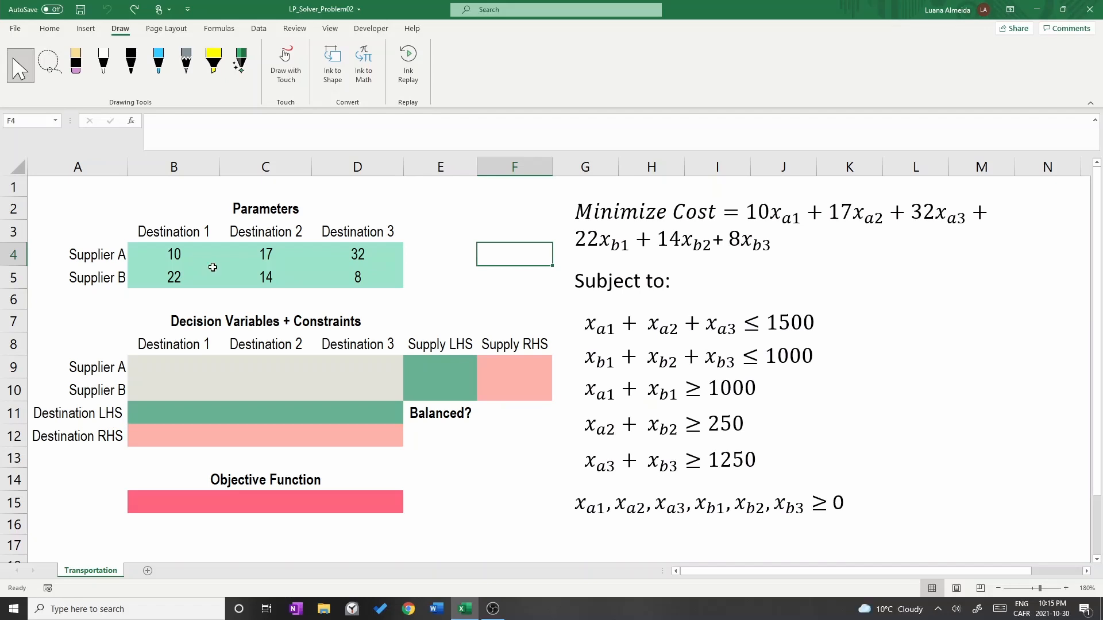
{"action": "left_click_drag", "start_coordinate": [92, 261], "coordinate": [94, 279]}
{"action": "left_click", "coordinate": [448, 270]}
{"action": "left_click_drag", "start_coordinate": [166, 230], "coordinate": [336, 225]}
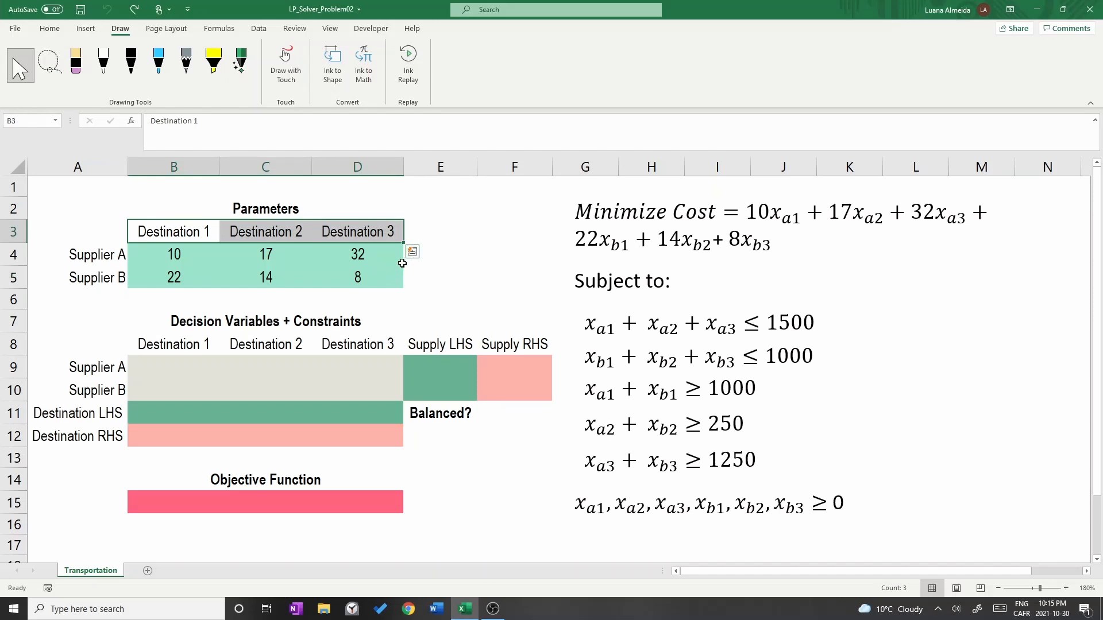
{"action": "left_click", "coordinate": [475, 289]}
{"action": "left_click_drag", "start_coordinate": [154, 371], "coordinate": [358, 389]}
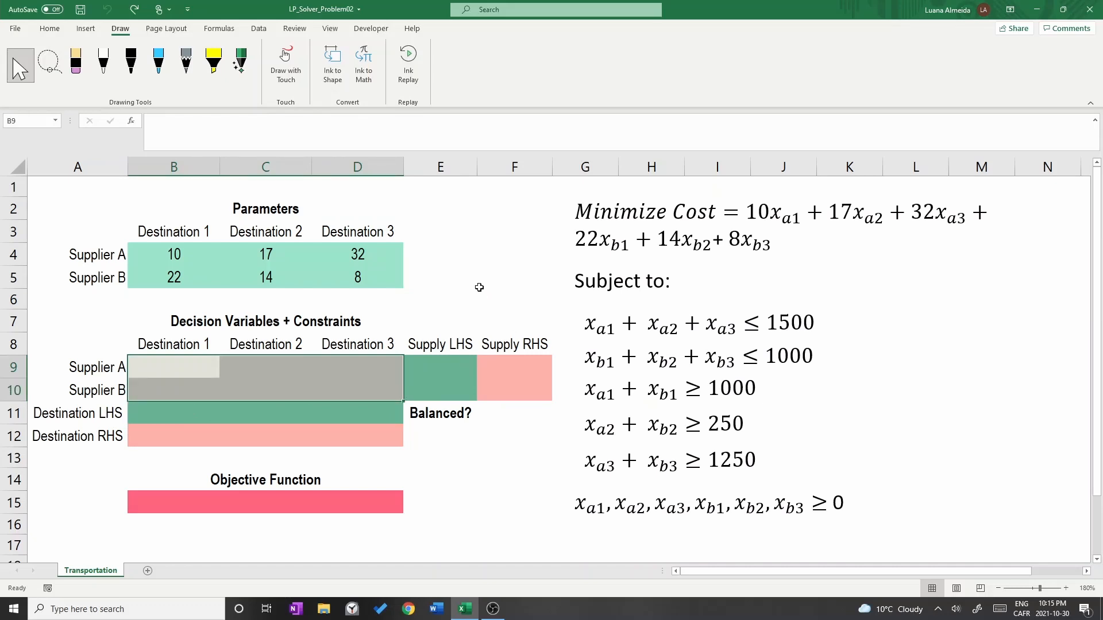
{"action": "left_click", "coordinate": [466, 281]}
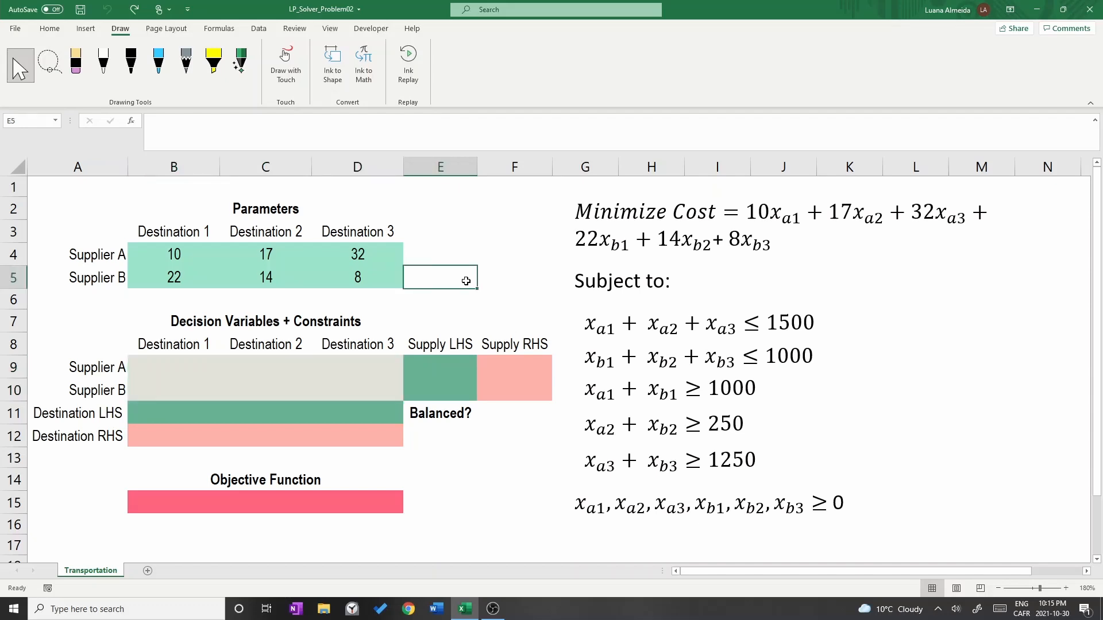
Highlight the first supply constraint, xa1 + xa2 + xa3 ≤ 1500, with the yellow highlighter and return to cell selection.
{"action": "left_click", "coordinate": [213, 61]}
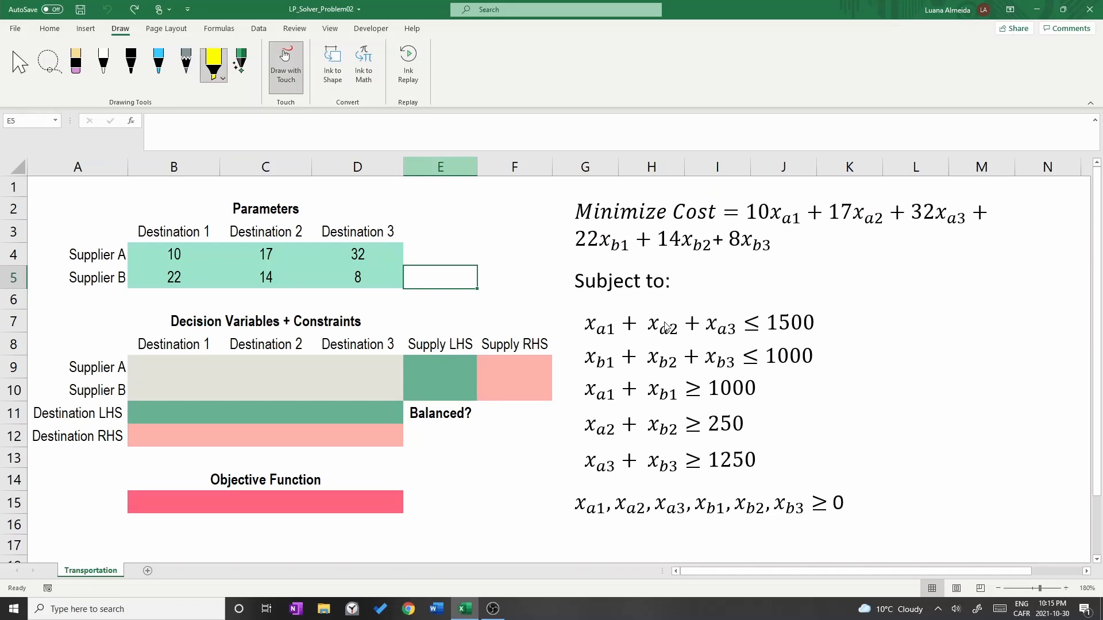
{"action": "left_click_drag", "start_coordinate": [589, 329], "coordinate": [810, 326]}
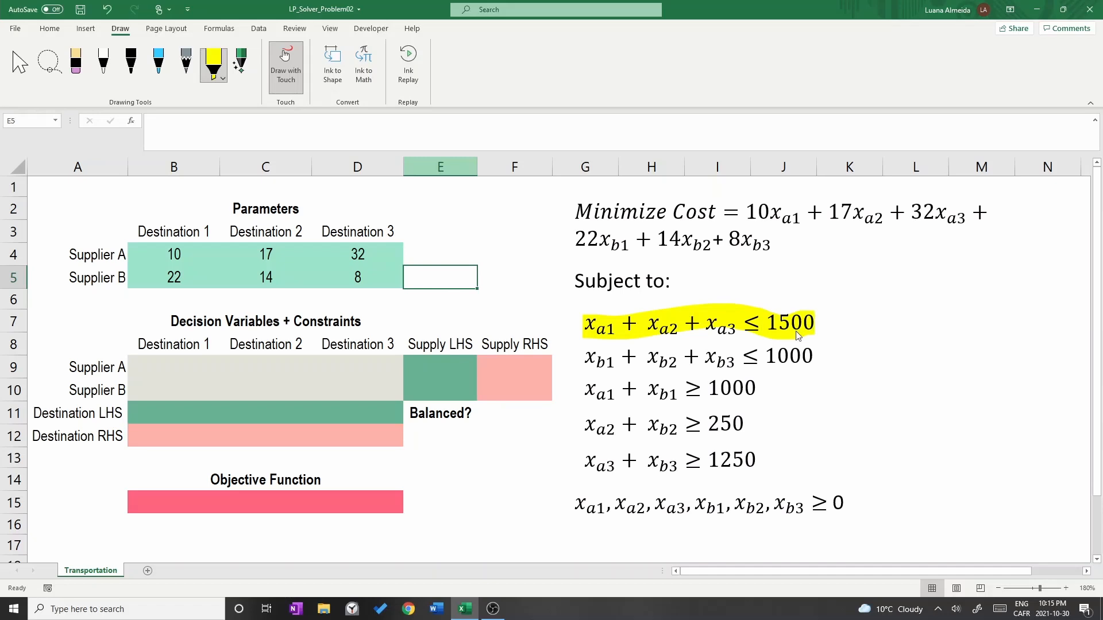
{"action": "left_click", "coordinate": [19, 66]}
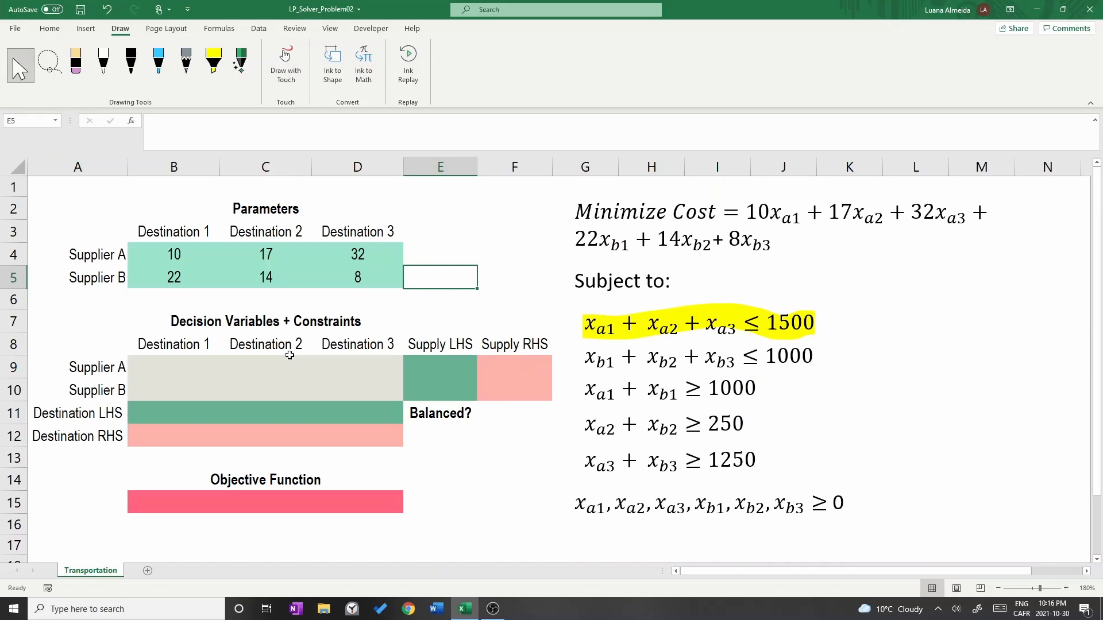
Enter Supplier A's supply constraint, with =SUM(B9:D9) in LHS cell E9 and 1500 in RHS cell F9.
{"action": "left_click", "coordinate": [440, 364]}
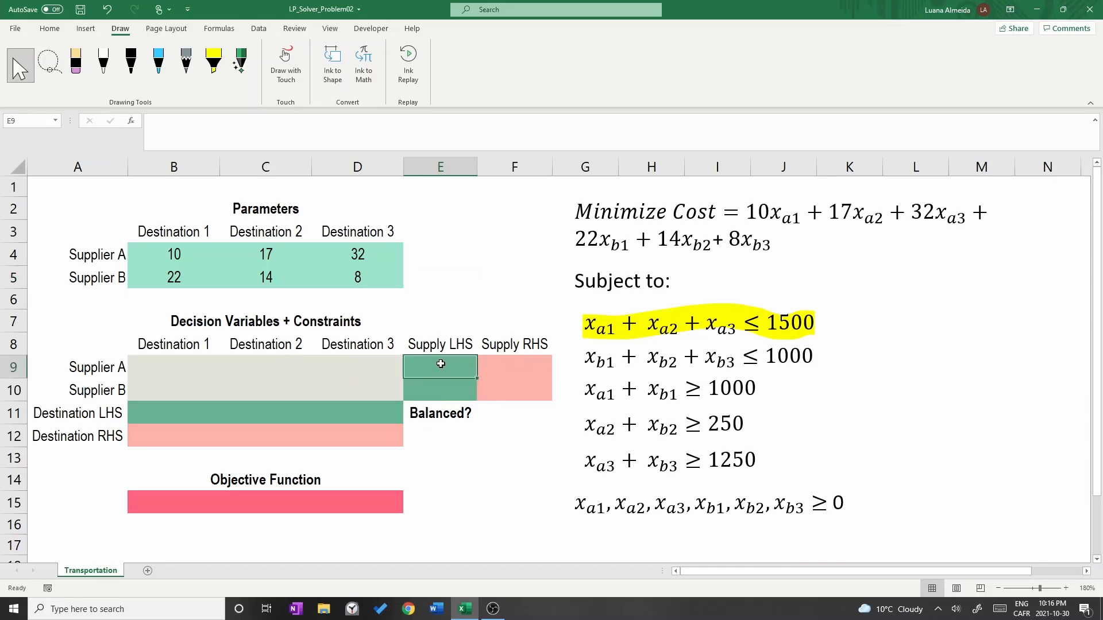
{"action": "type", "text": "=sum("}
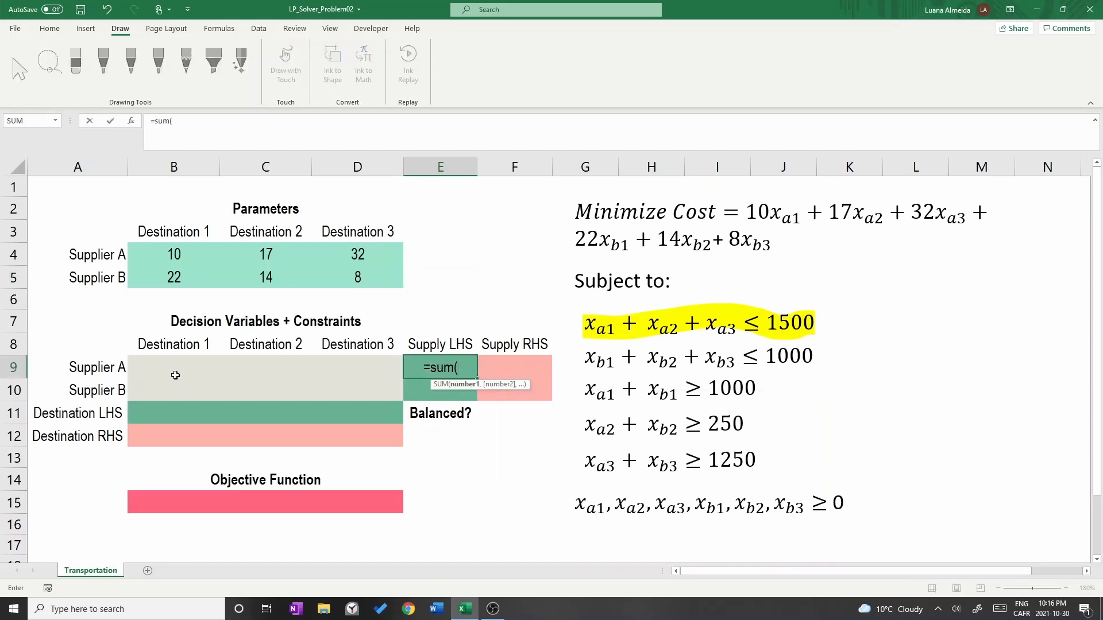
{"action": "left_click_drag", "start_coordinate": [163, 368], "coordinate": [339, 364]}
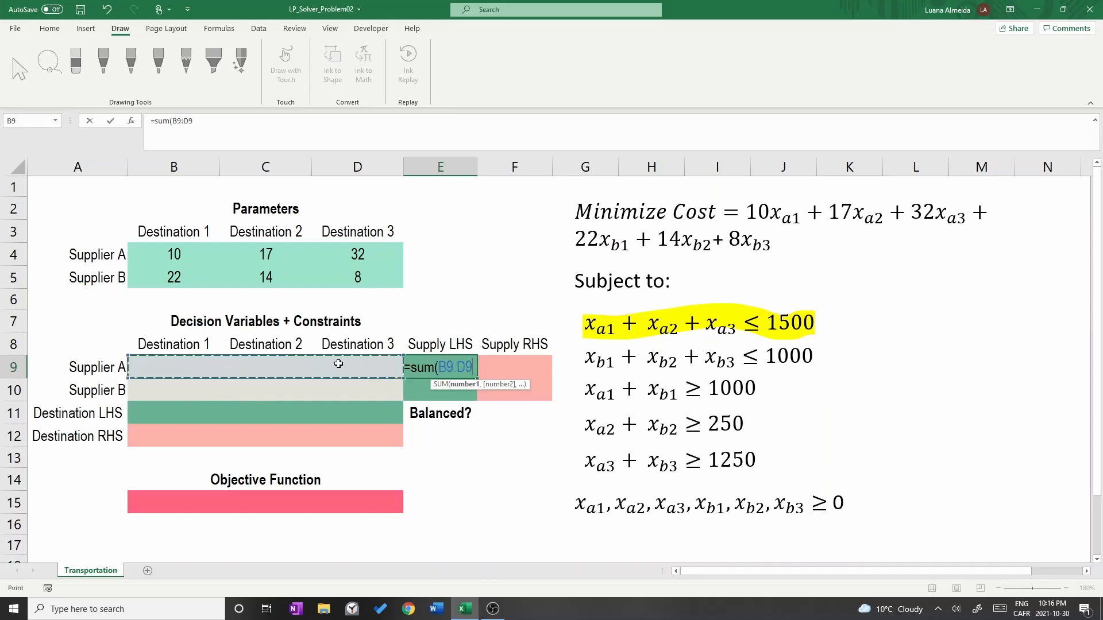
{"action": "type", "text": ")"}
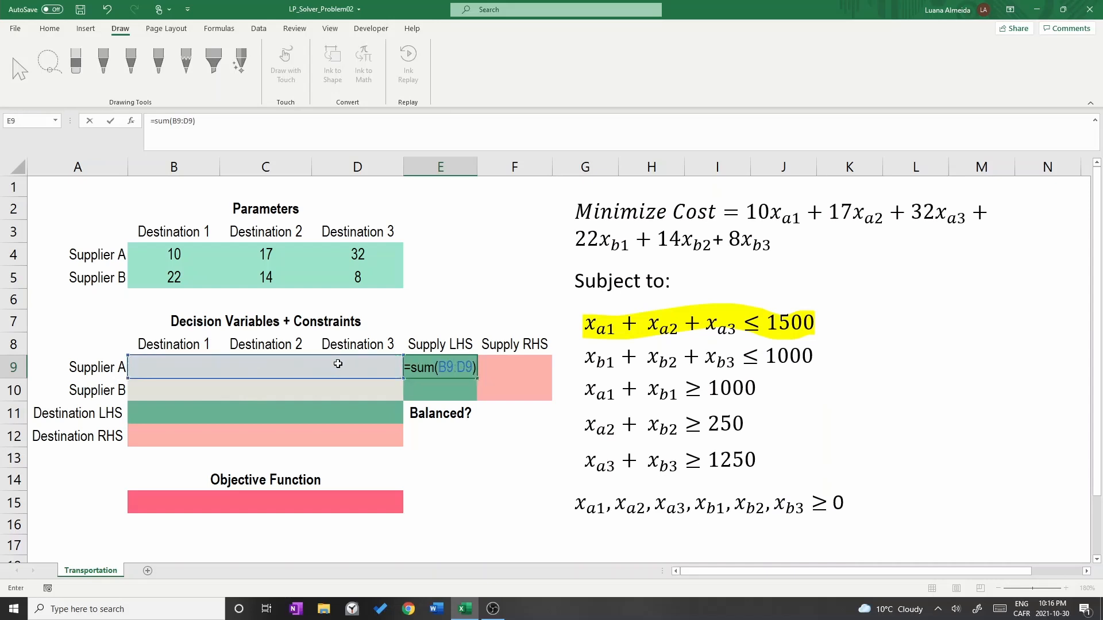
{"action": "key", "text": "Return"}
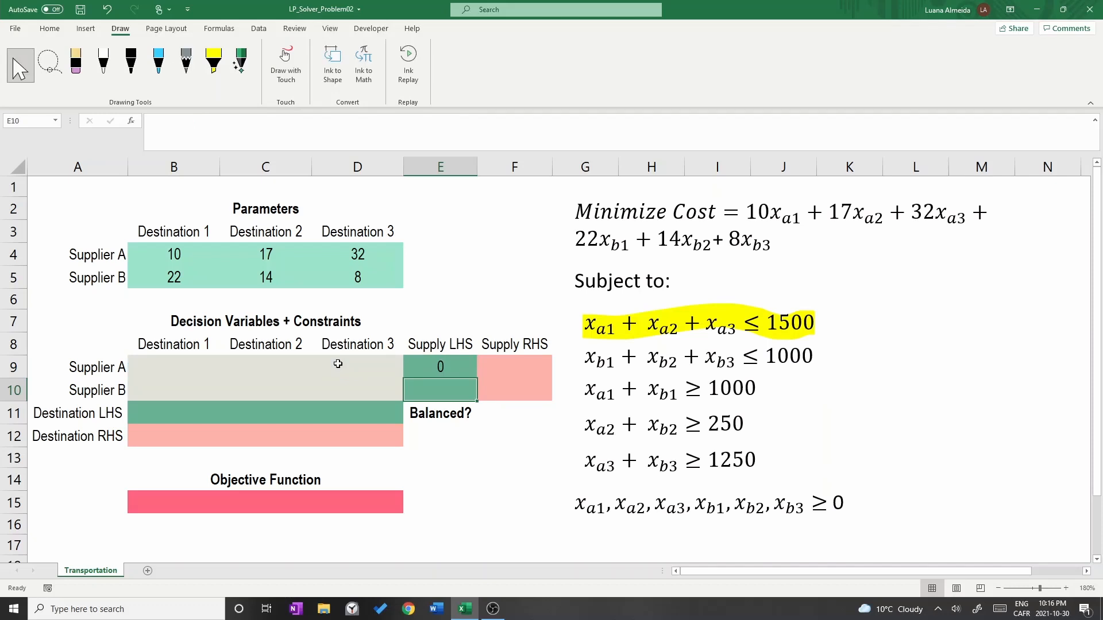
{"action": "left_click", "coordinate": [531, 368]}
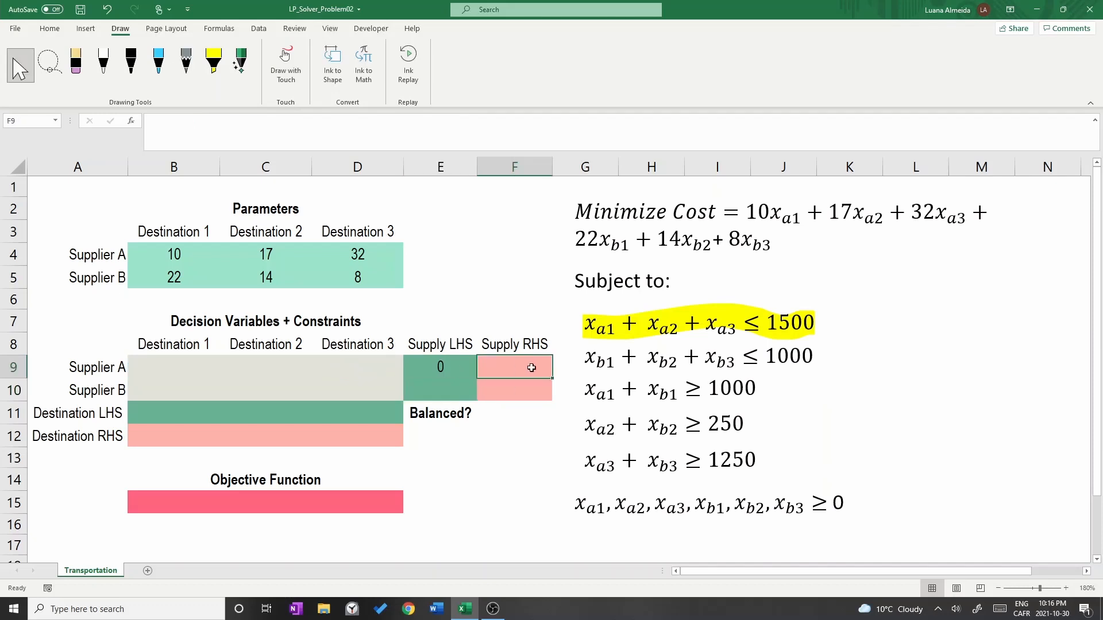
{"action": "type", "text": "1500"}
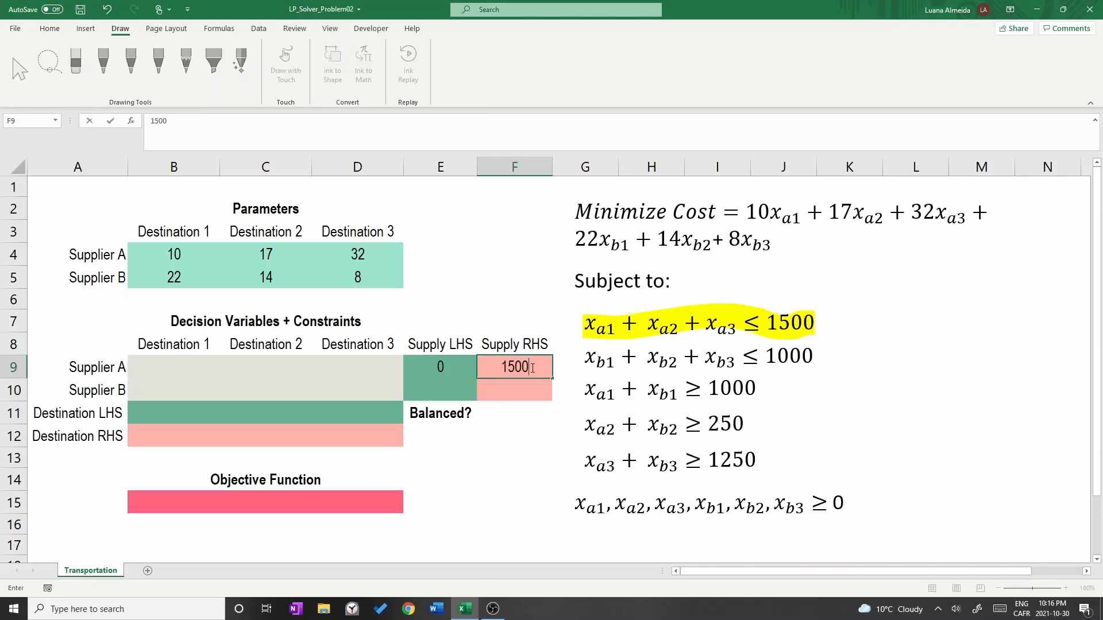
{"action": "left_click", "coordinate": [460, 394]}
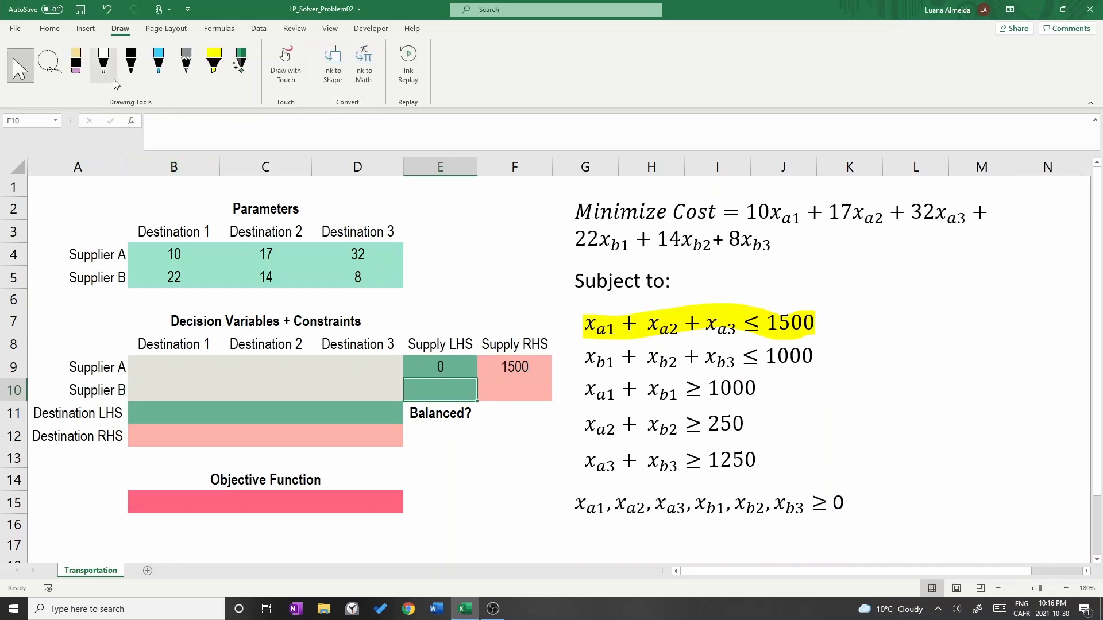
Highlight the second supply constraint, xb1 + xb2 + xb3 ≤ 1000, in yellow and return to cell selection.
{"action": "left_click", "coordinate": [216, 57]}
{"action": "left_click_drag", "start_coordinate": [586, 359], "coordinate": [814, 361]}
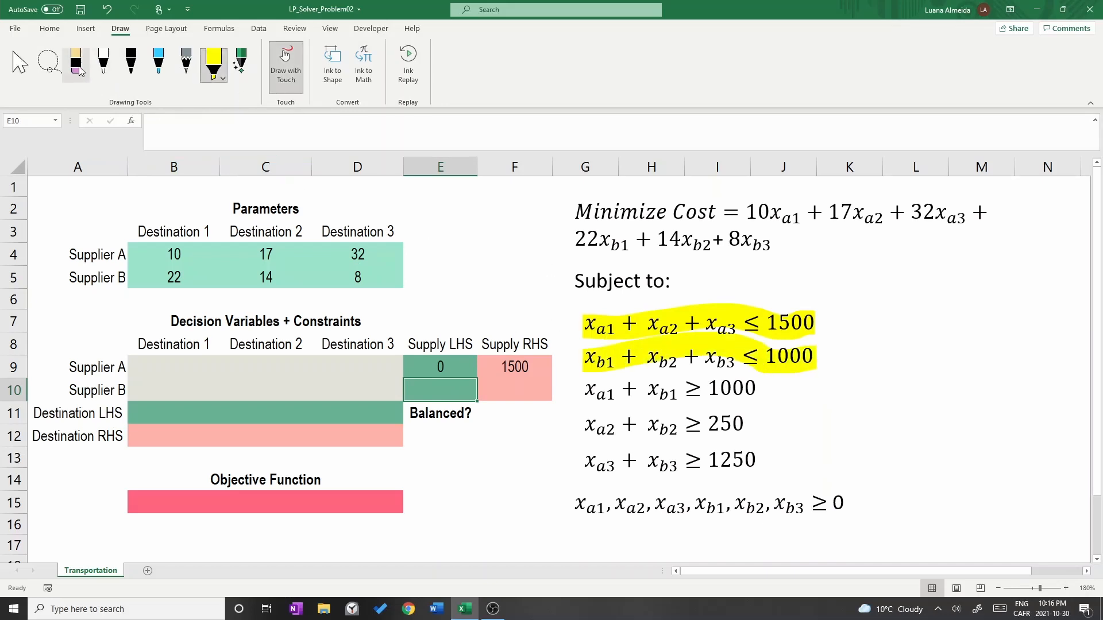
{"action": "left_click", "coordinate": [18, 78]}
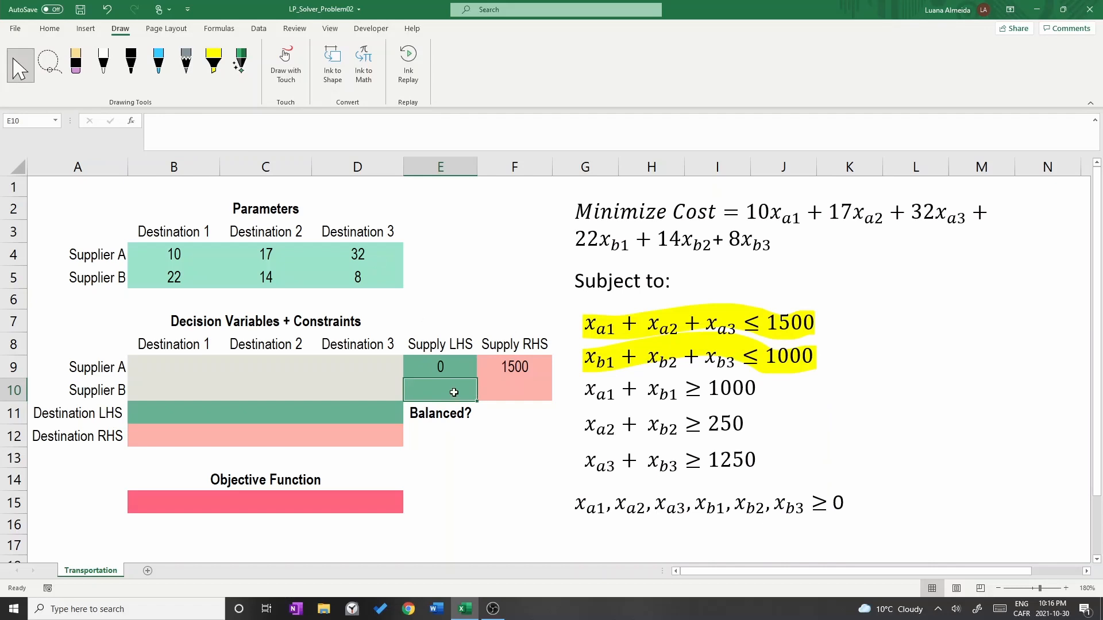
Enter Supplier B's supply constraint, with =SUM(B10:D10) in LHS cell E10 and 1000 in RHS cell F10.
{"action": "type", "text": "=sum("}
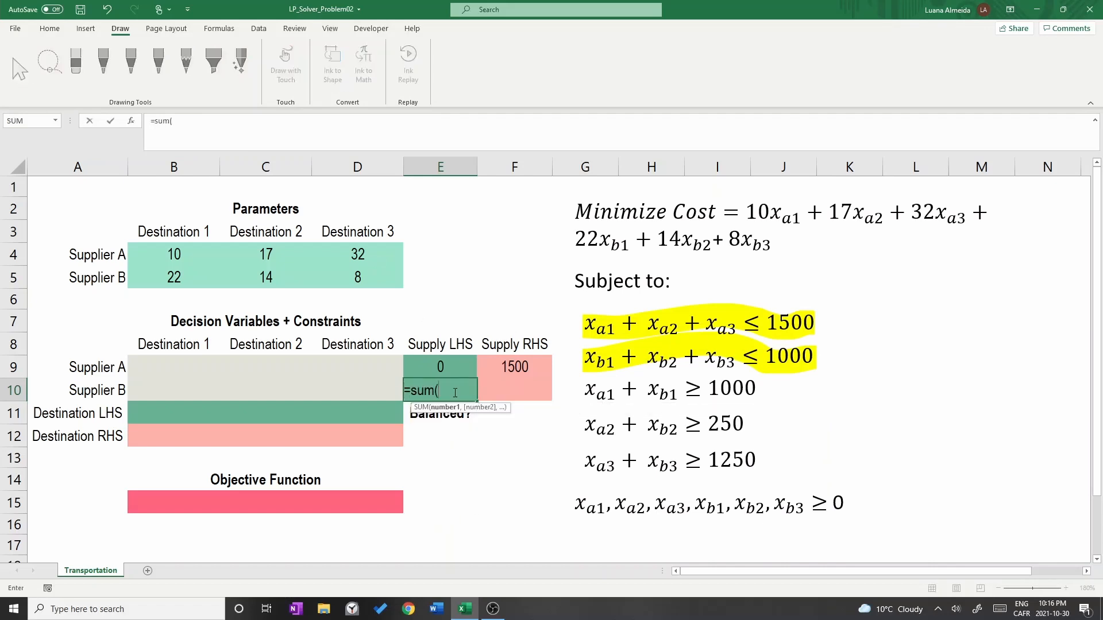
{"action": "left_click_drag", "start_coordinate": [143, 386], "coordinate": [360, 384]}
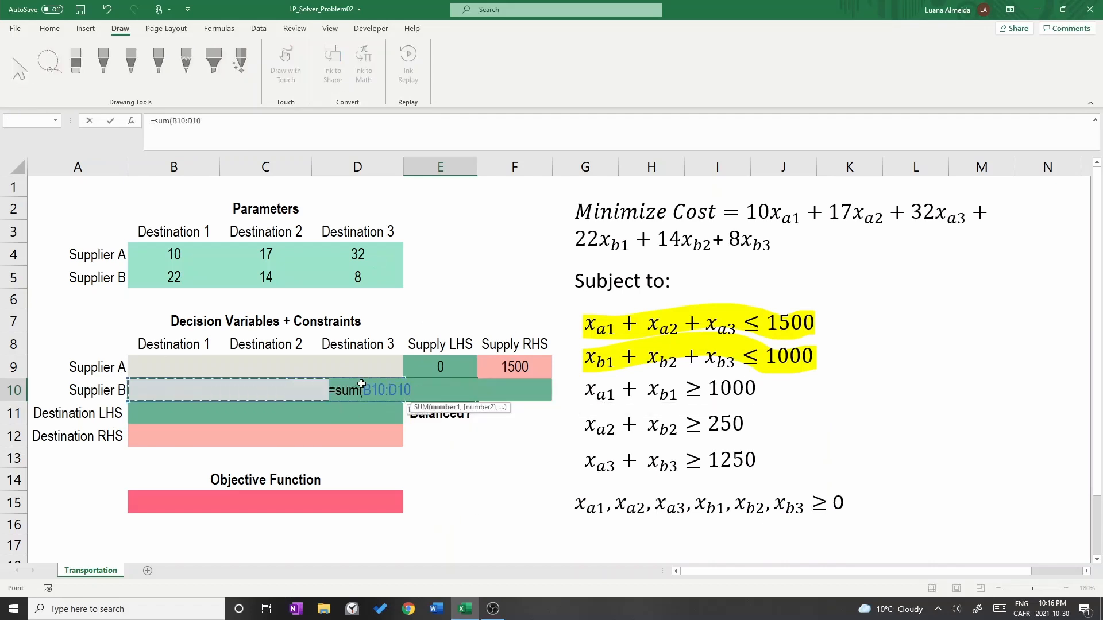
{"action": "type", "text": ")"}
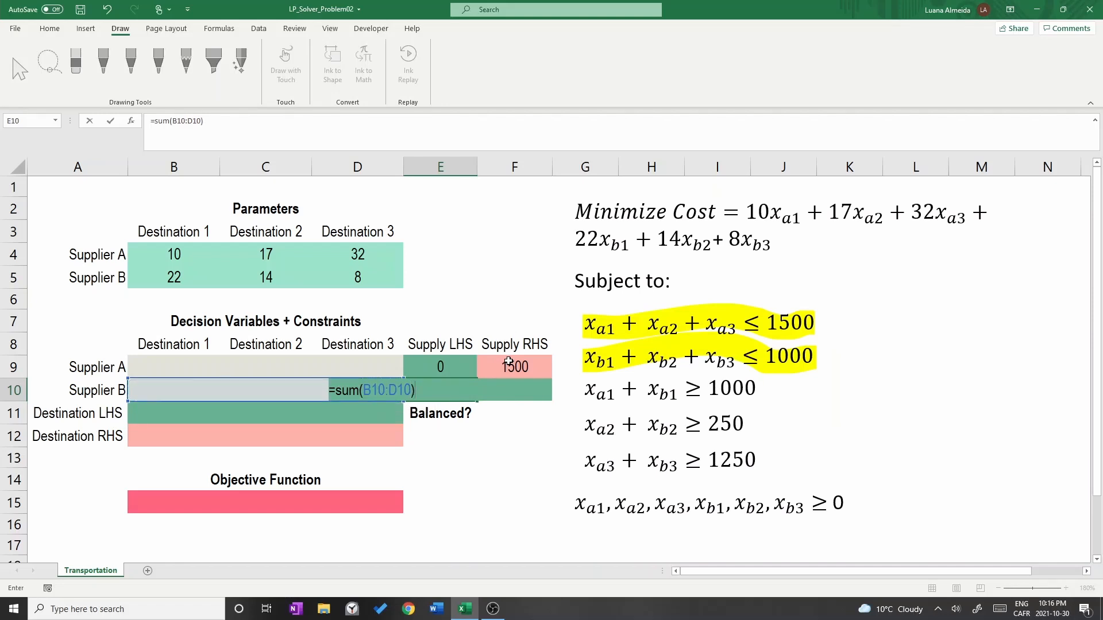
{"action": "key", "text": "Return"}
{"action": "left_click", "coordinate": [515, 390]}
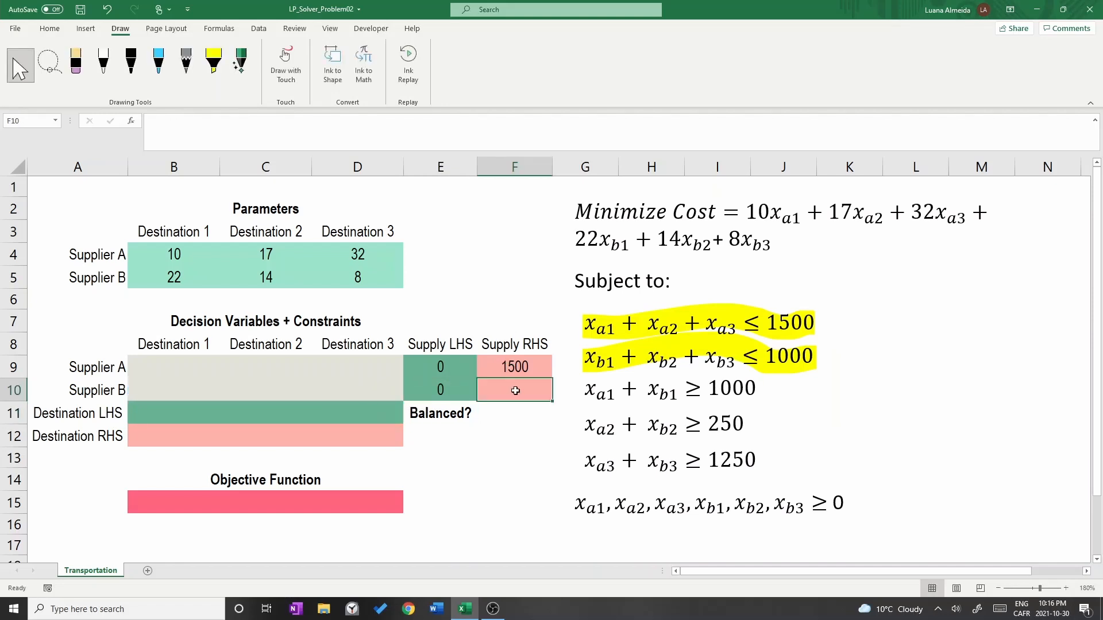
{"action": "type", "text": "100"}
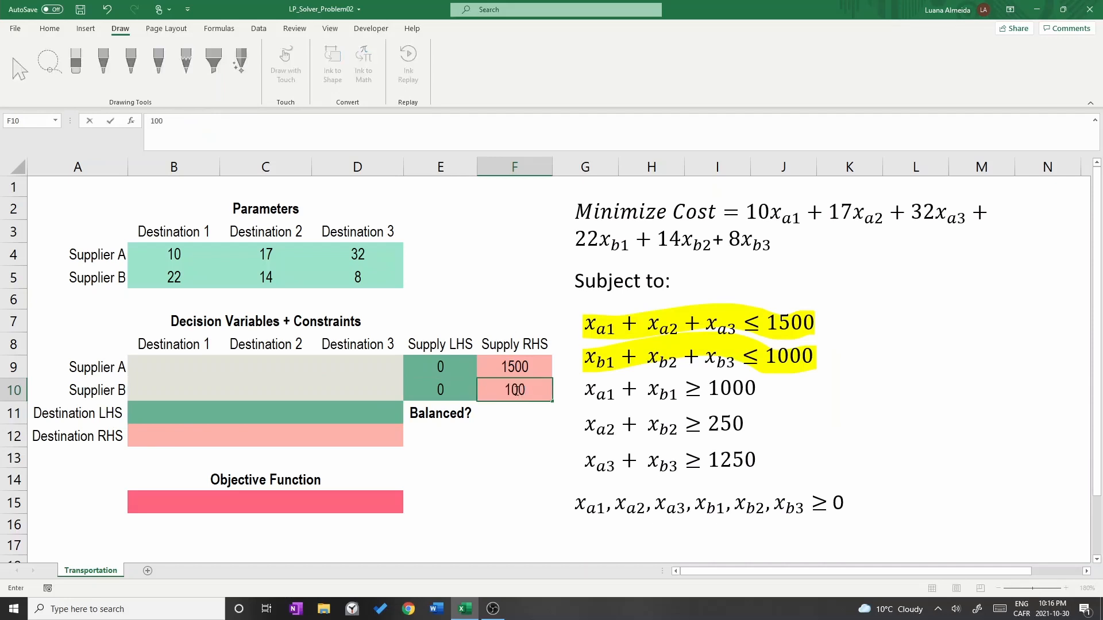
{"action": "type", "text": "0"}
{"action": "left_click", "coordinate": [172, 412]}
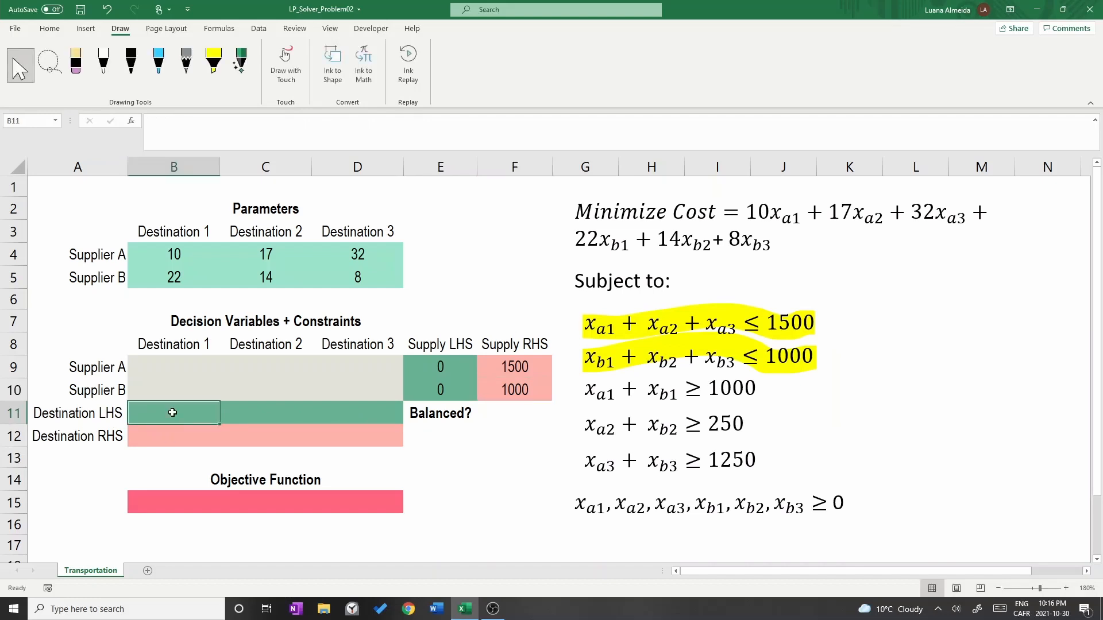
Change the highlighter colour to turquoise and highlight the Destination 1 constraint, xa1 + xb1 ≥ 1000.
{"action": "left_click", "coordinate": [213, 60]}
{"action": "left_click", "coordinate": [213, 60]}
{"action": "left_click", "coordinate": [250, 220]}
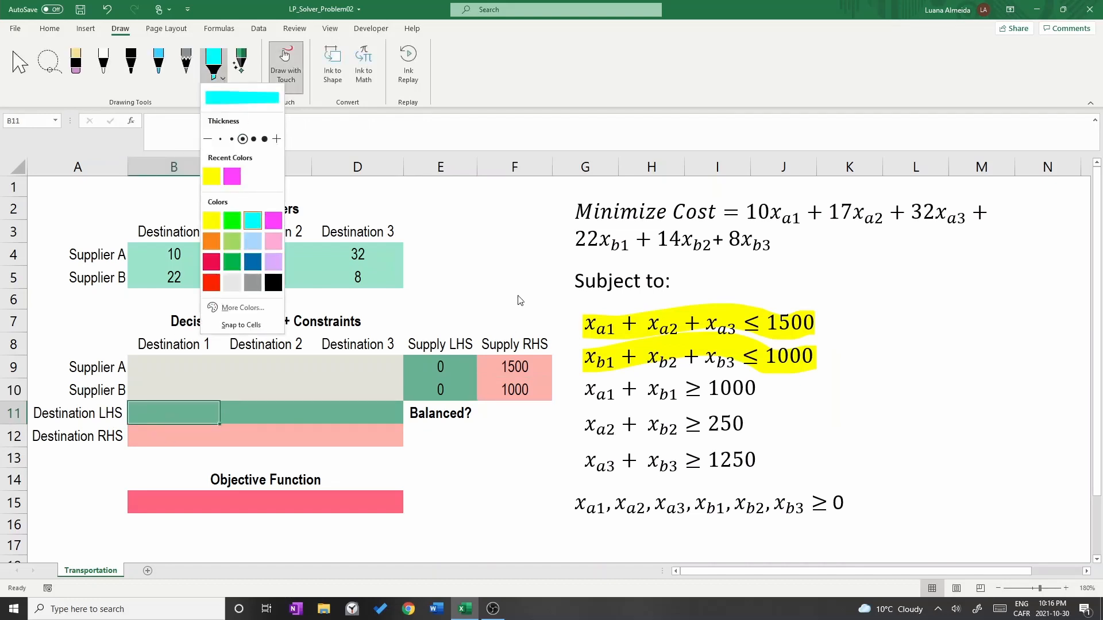
{"action": "left_click", "coordinate": [647, 398]}
{"action": "left_click_drag", "start_coordinate": [585, 394], "coordinate": [739, 402]}
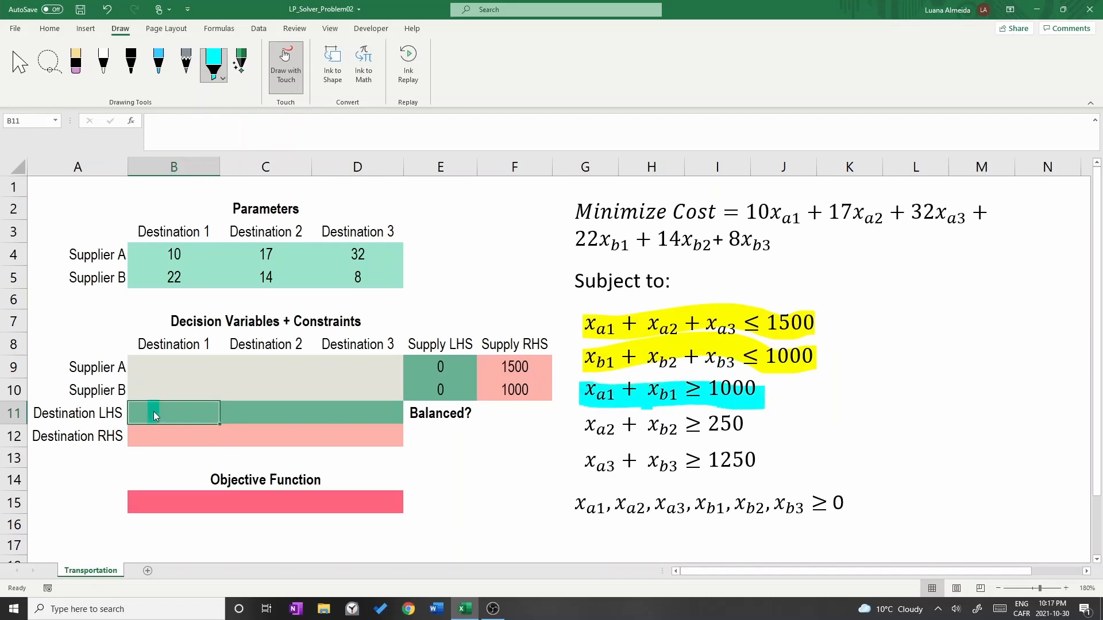
{"action": "left_click", "coordinate": [19, 65]}
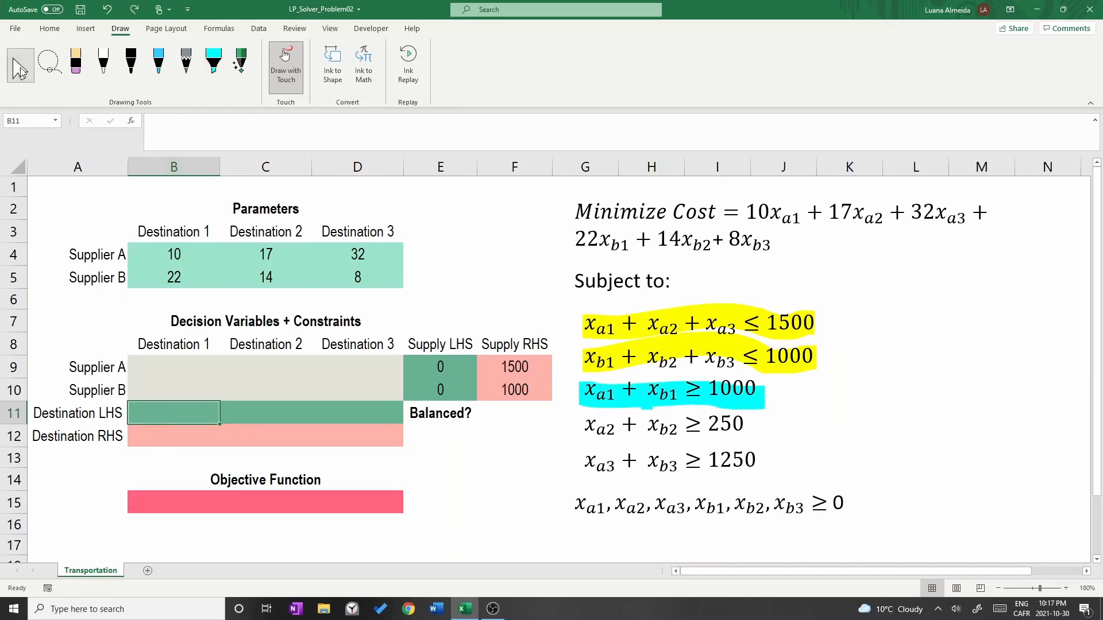
Enter Destination 1's demand constraint, with =SUM(B9:B10) in LHS cell B11 and 1000 in RHS cell B12.
{"action": "type", "text": "="}
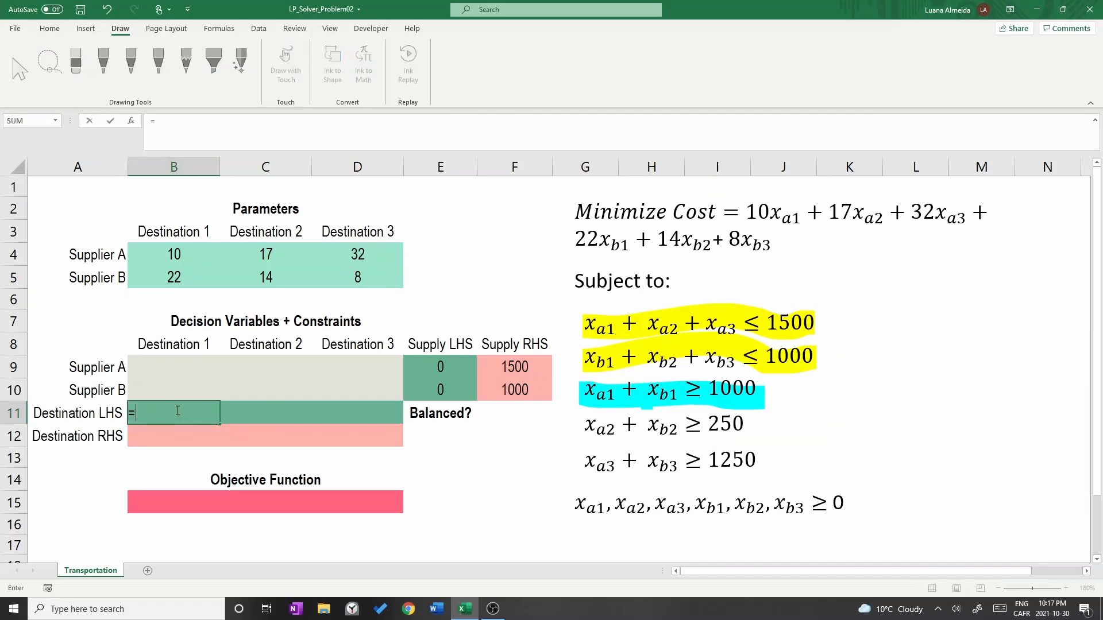
{"action": "type", "text": "sum("}
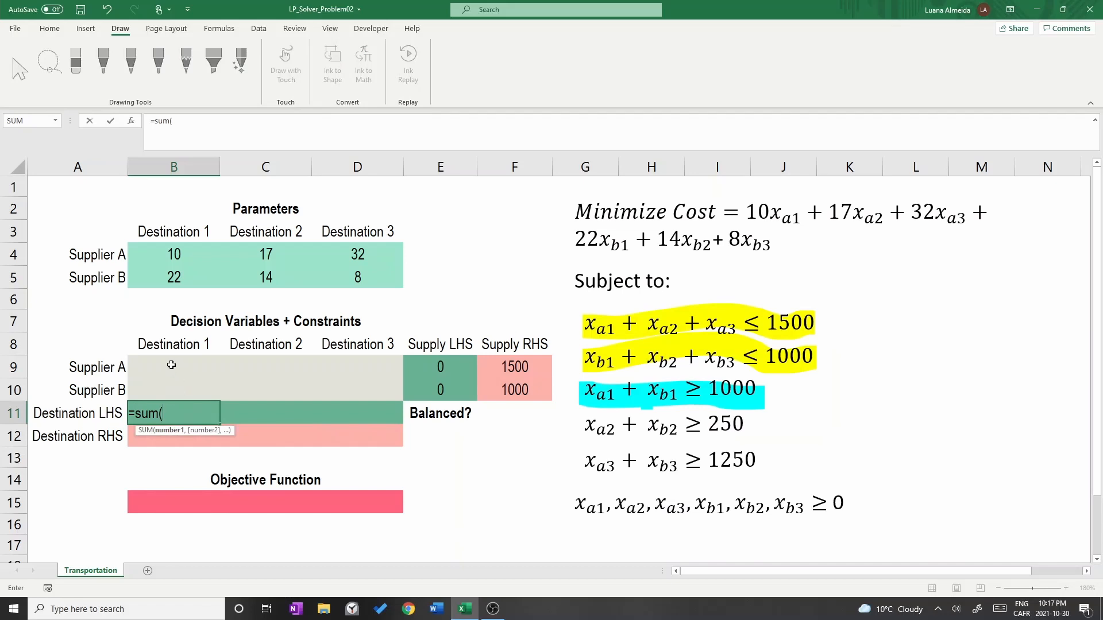
{"action": "left_click_drag", "start_coordinate": [167, 366], "coordinate": [169, 387]}
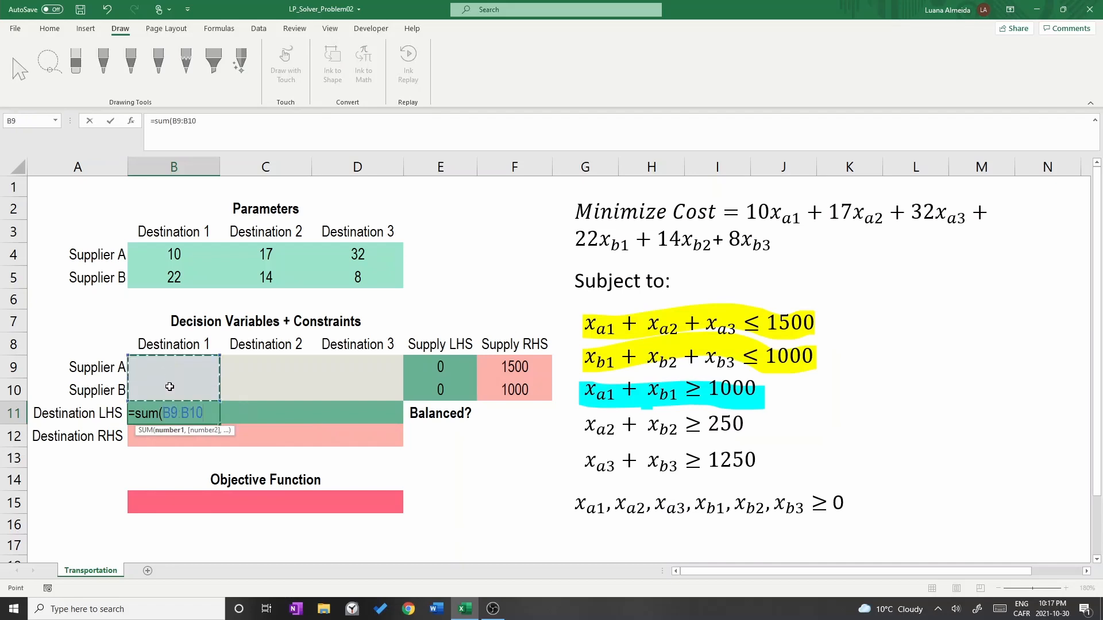
{"action": "type", "text": ")"}
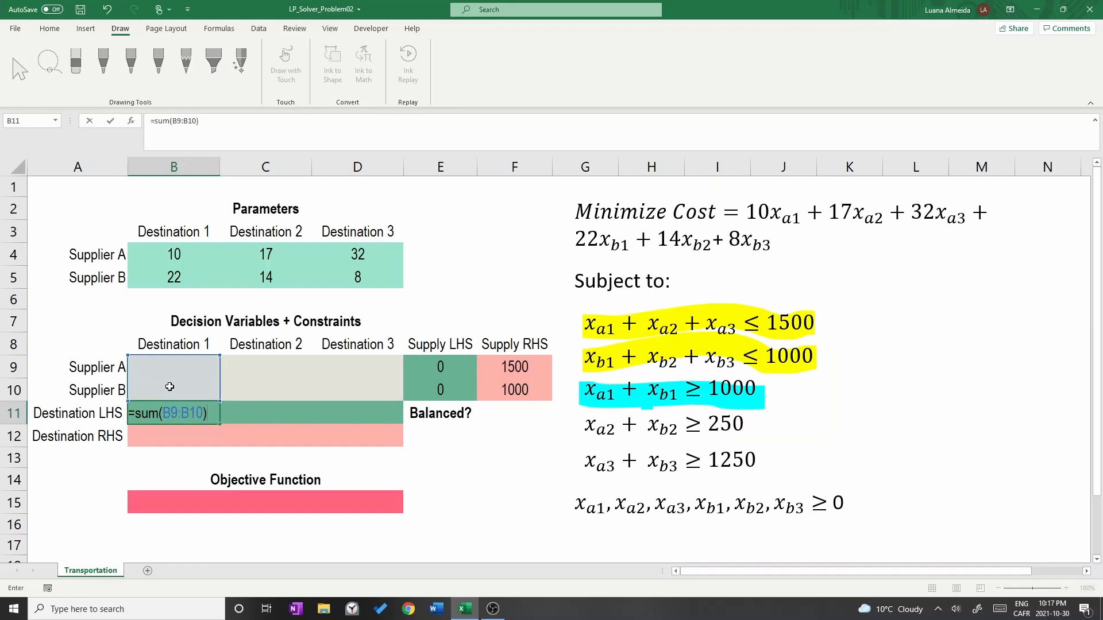
{"action": "key", "text": "Return"}
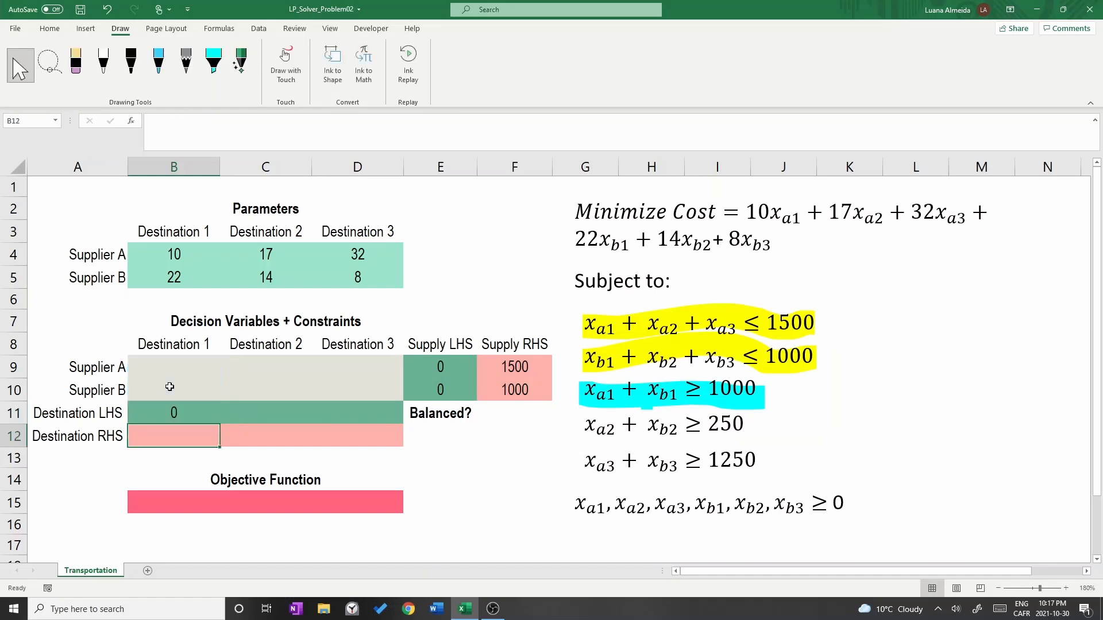
{"action": "type", "text": "1000"}
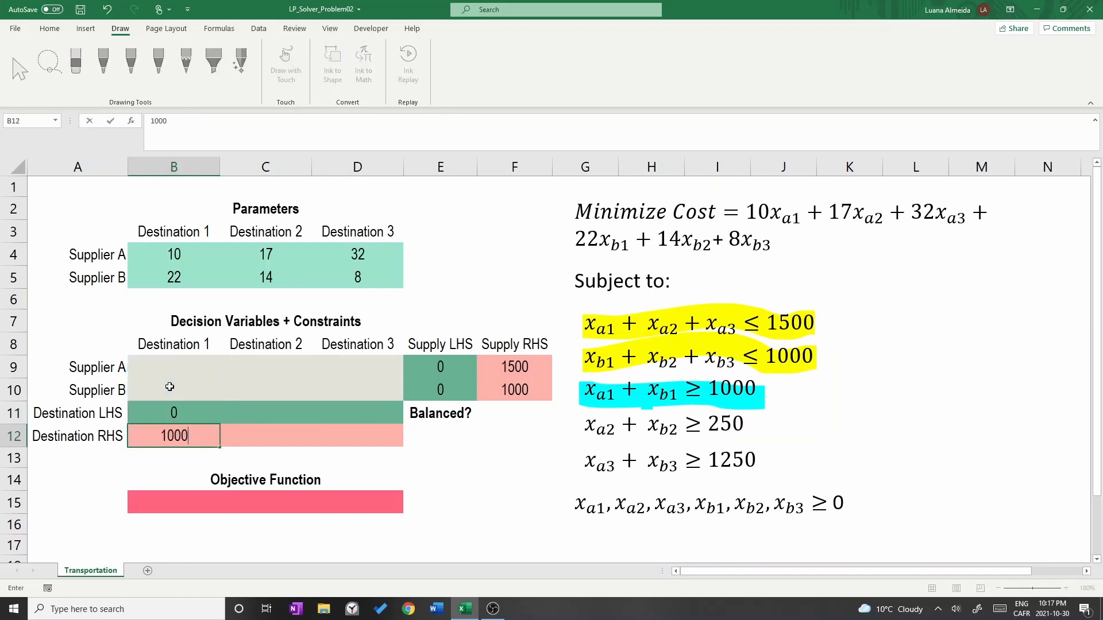
{"action": "key", "text": "Tab"}
{"action": "key", "text": "Up"}
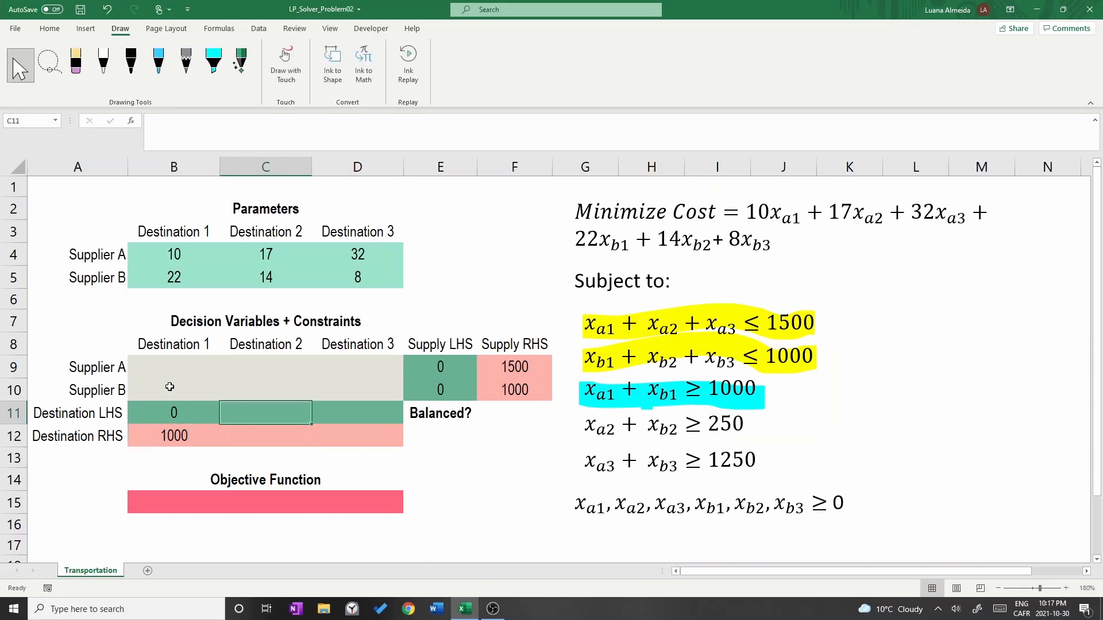
Highlight the Destination 2 constraint, xa2 + xb2 ≥ 250, in turquoise and return to cell selection.
{"action": "left_click", "coordinate": [214, 66]}
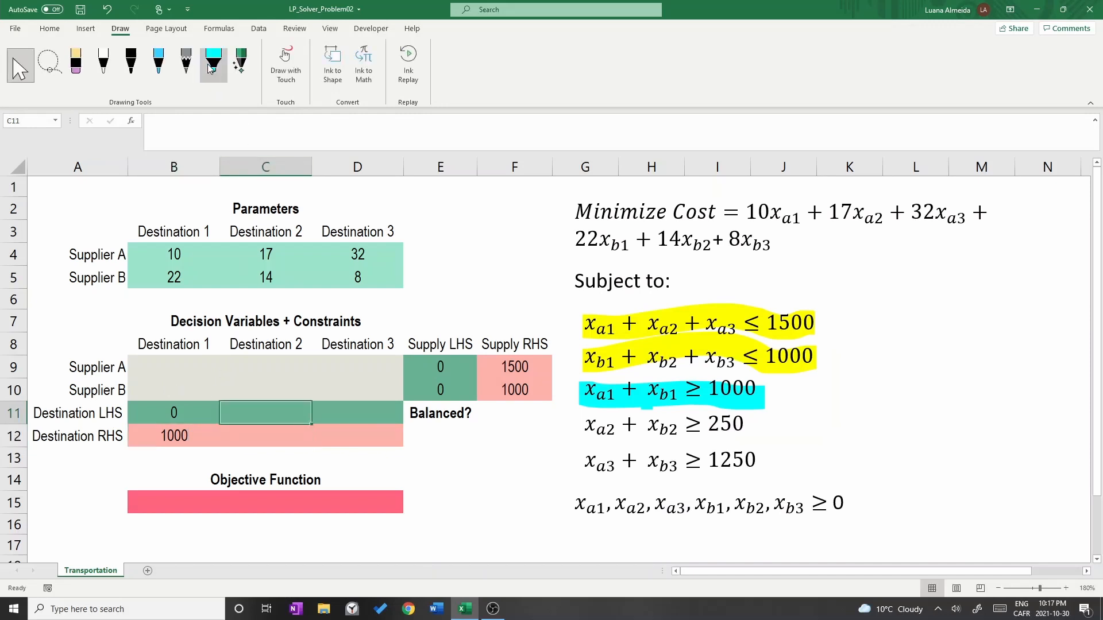
{"action": "left_click_drag", "start_coordinate": [581, 430], "coordinate": [759, 426]}
{"action": "left_click", "coordinate": [20, 64]}
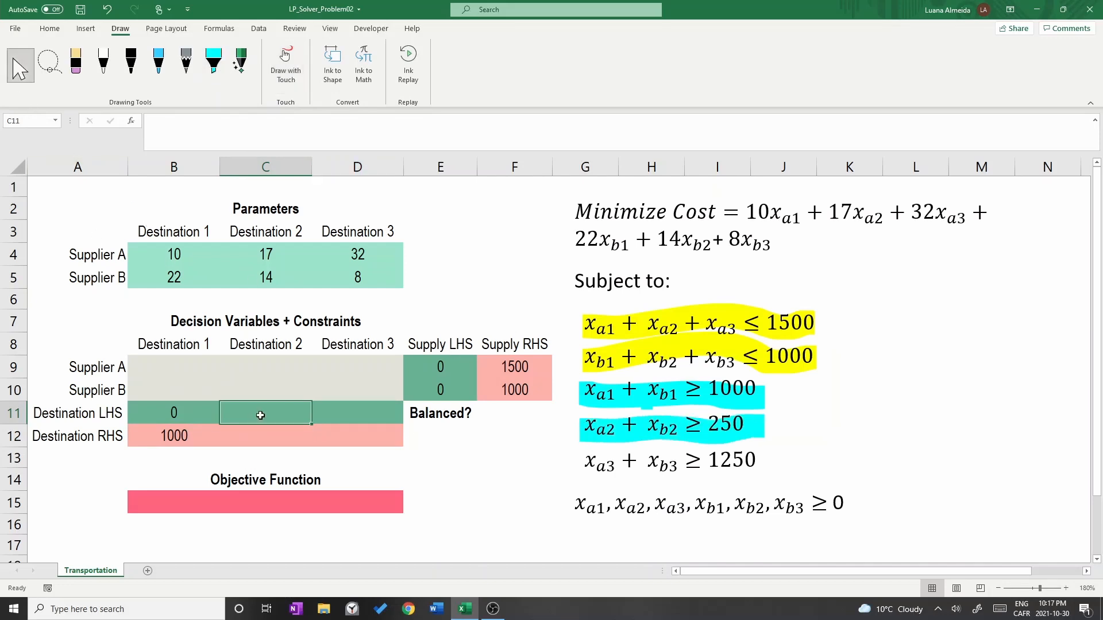
Enter Destination 2's demand constraint, with =SUM(C9:C10) in LHS cell C11 and 250 in RHS cell C12.
{"action": "type", "text": "=sum("}
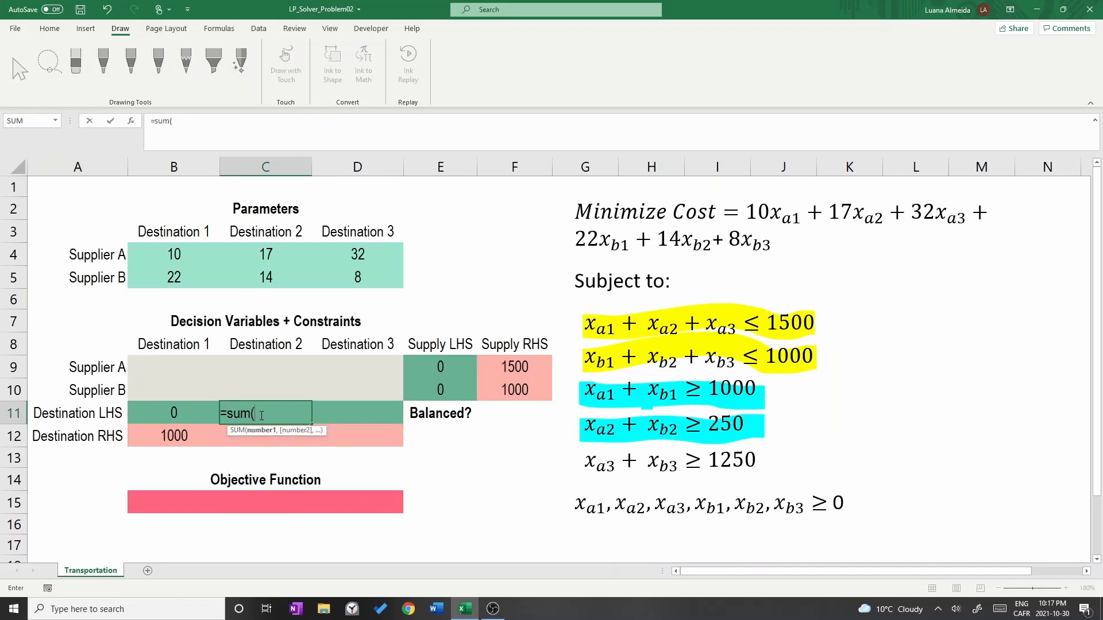
{"action": "left_click_drag", "start_coordinate": [249, 359], "coordinate": [257, 384]}
{"action": "type", "text": ")"}
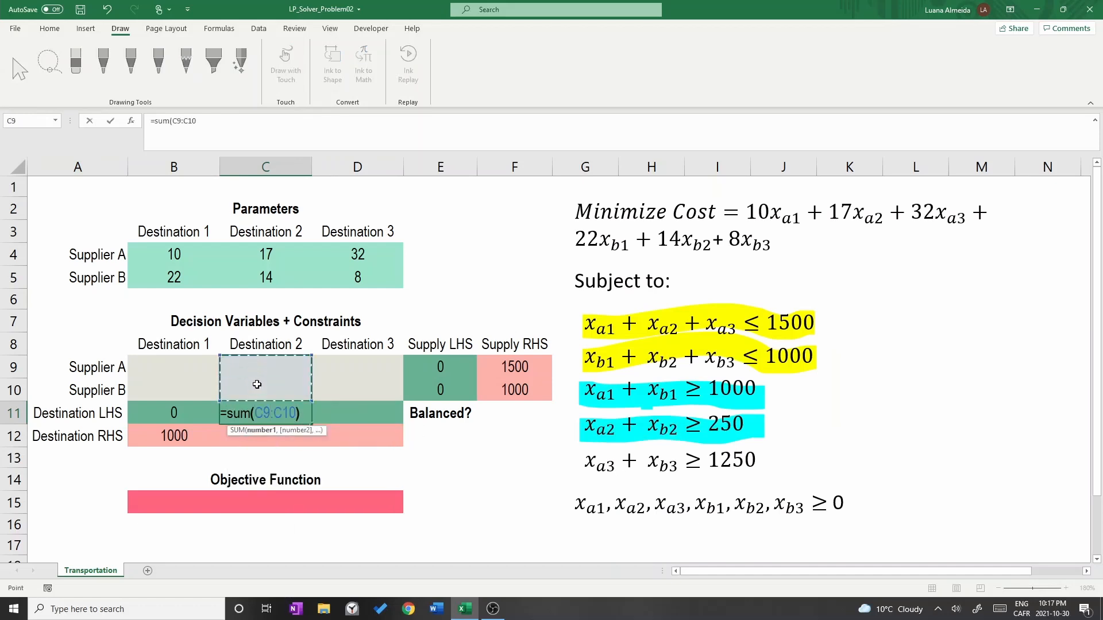
{"action": "key", "text": "Return"}
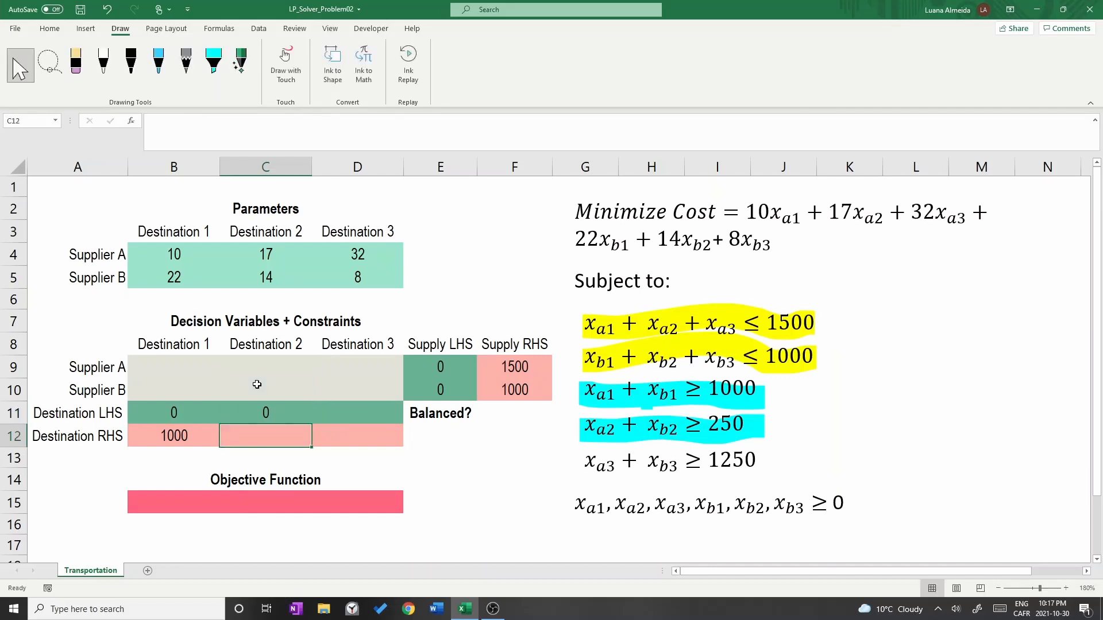
{"action": "type", "text": "250"}
{"action": "key", "text": "Right"}
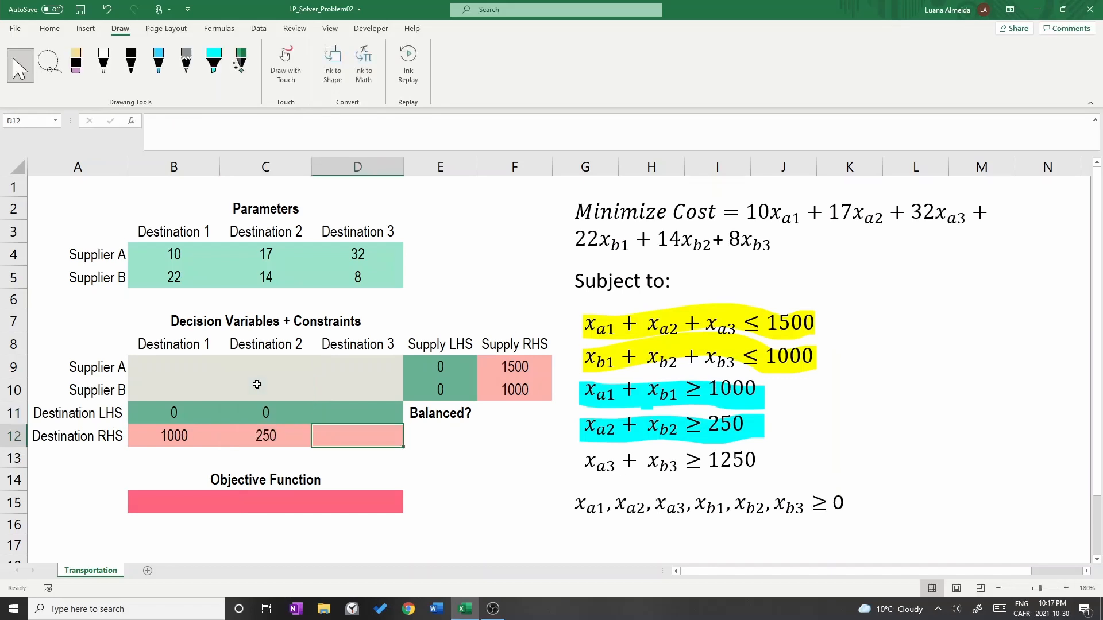
Highlight the Destination 3 constraint, xa3 + xb3 ≥ 1250, in turquoise and return to cell selection.
{"action": "key", "text": "Up"}
{"action": "left_click", "coordinate": [297, 436]}
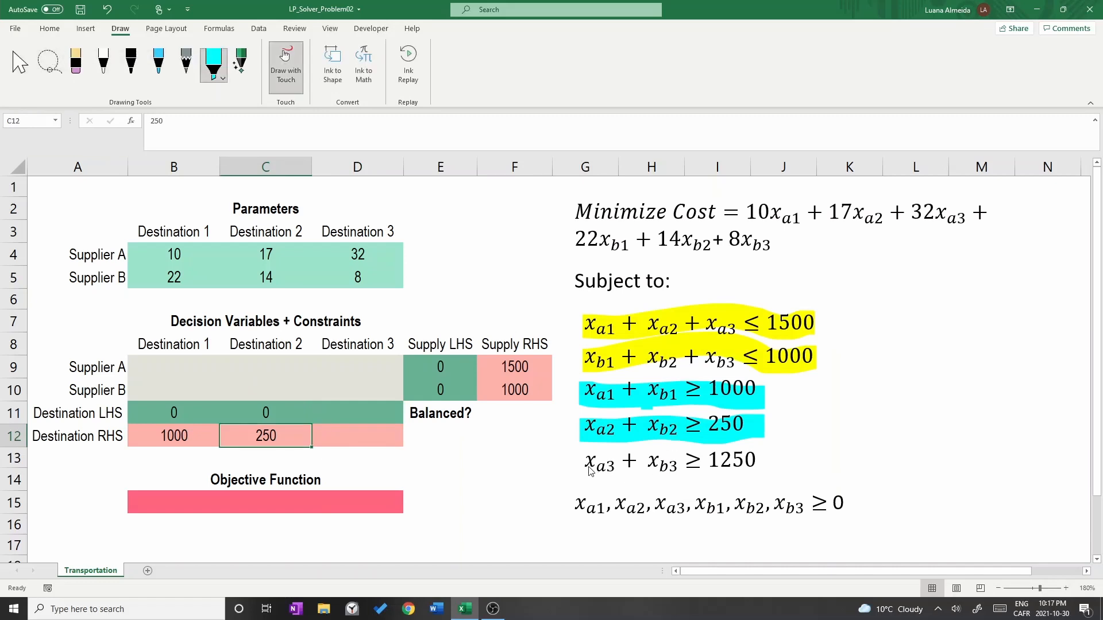
{"action": "left_click_drag", "start_coordinate": [580, 463], "coordinate": [760, 465]}
{"action": "left_click", "coordinate": [20, 63]}
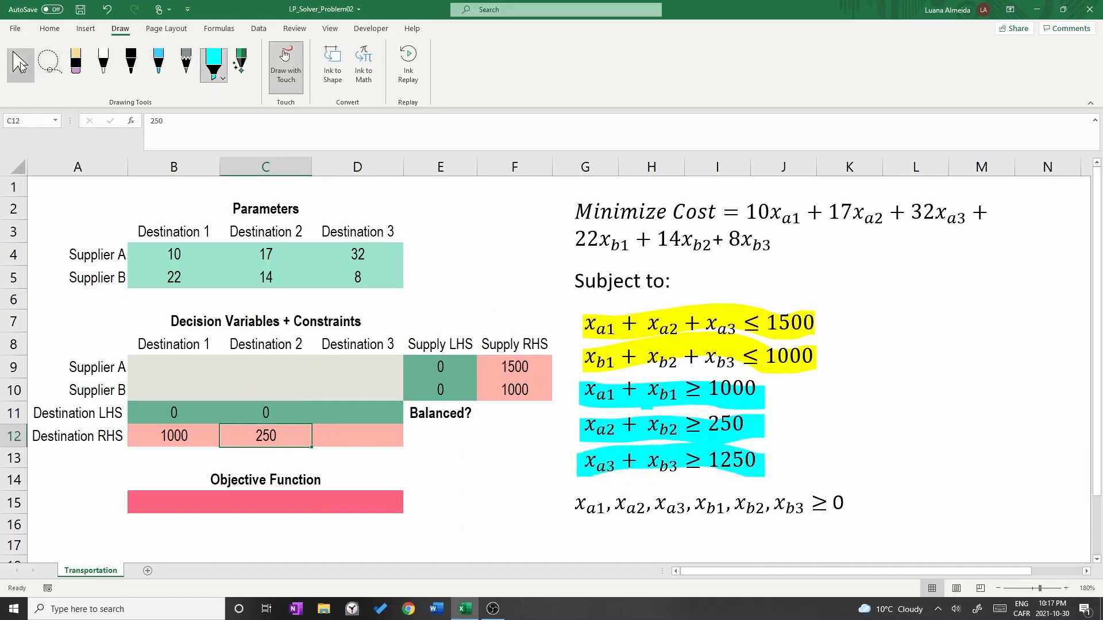
Enter Destination 3's demand constraint, with =SUM(D9:D10) in LHS cell D11 and 1250 in RHS cell D12.
{"action": "left_click", "coordinate": [368, 411]}
{"action": "type", "text": "=sum("}
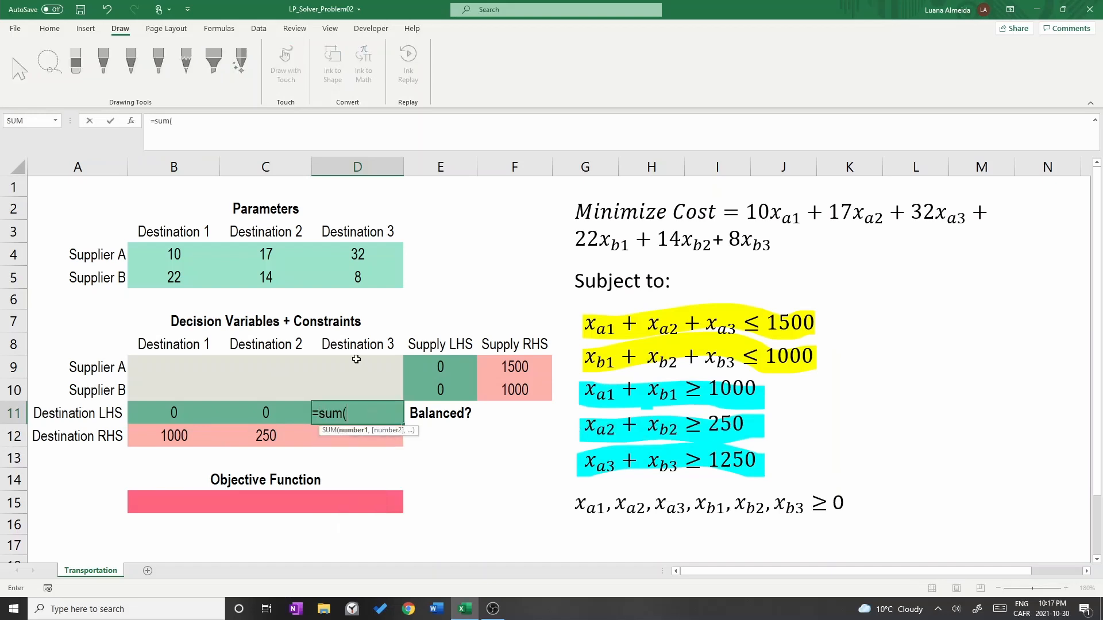
{"action": "left_click_drag", "start_coordinate": [356, 359], "coordinate": [356, 394]}
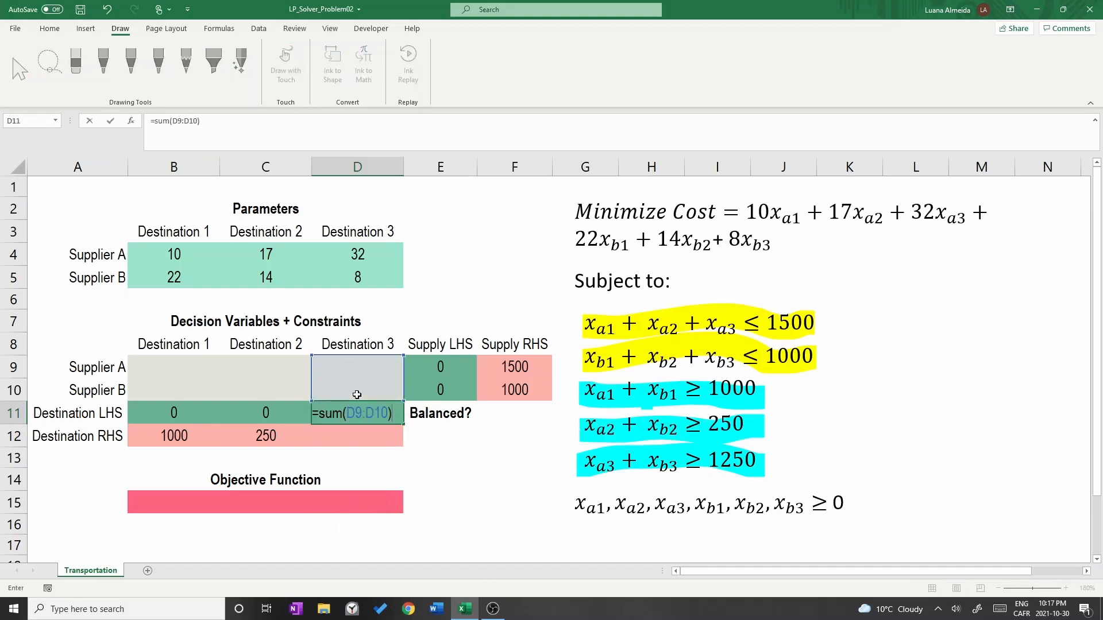
{"action": "key", "text": "Return"}
{"action": "type", "text": "1250"}
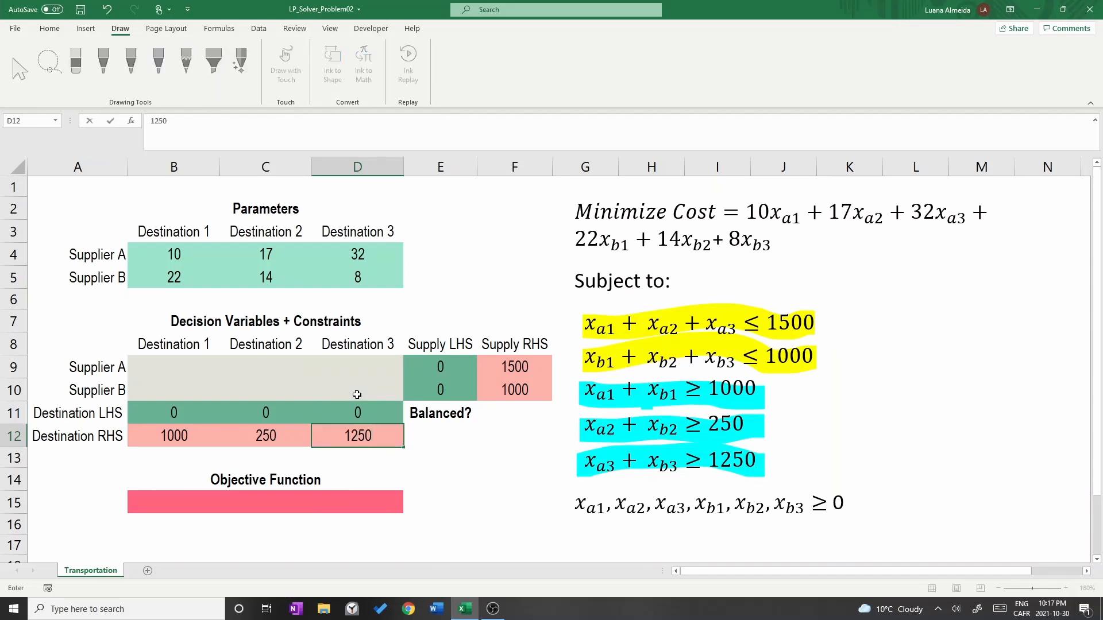
{"action": "key", "text": "Tab"}
{"action": "key", "text": "Left"}
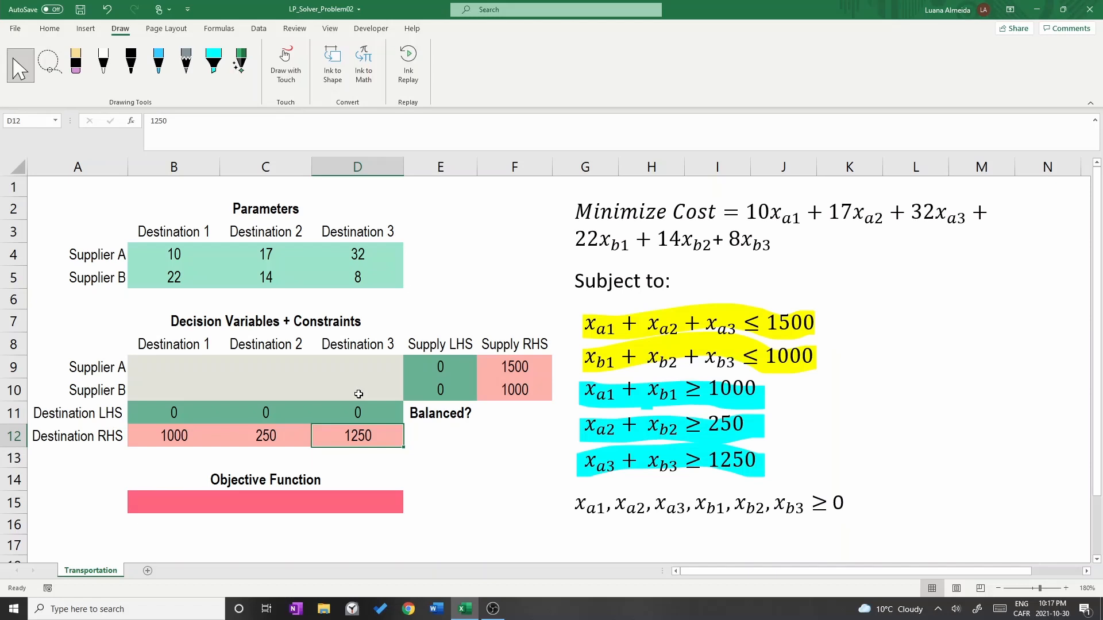
Total the suppliers' RHS capacities in cell F11 with =SUM(F9:F10) for the balance check.
{"action": "left_click", "coordinate": [513, 408]}
{"action": "type", "text": "="}
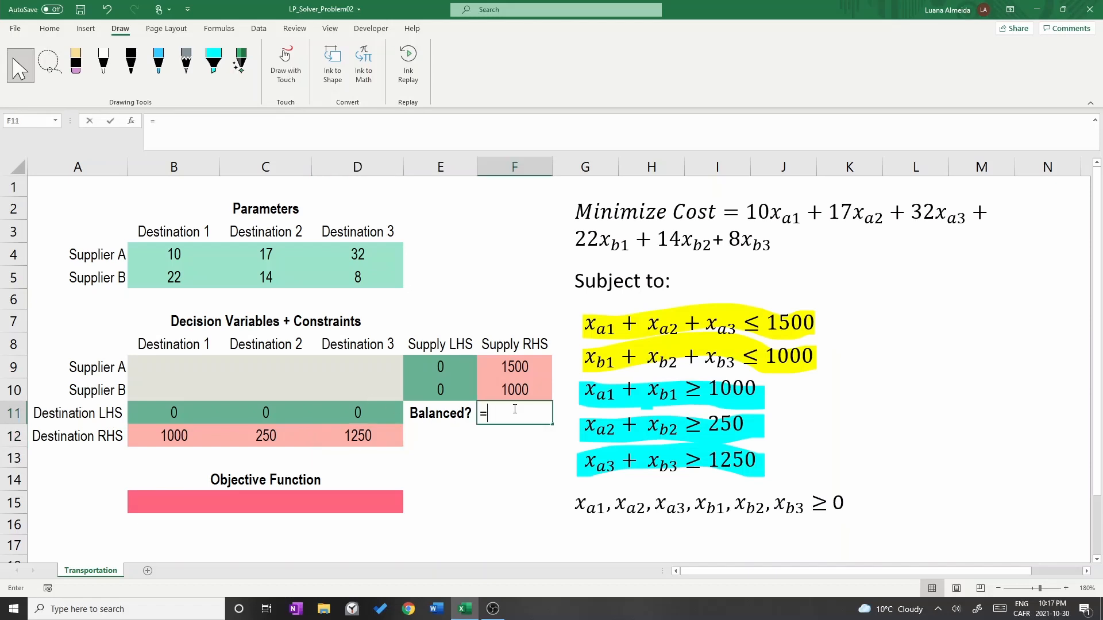
{"action": "type", "text": "sum("}
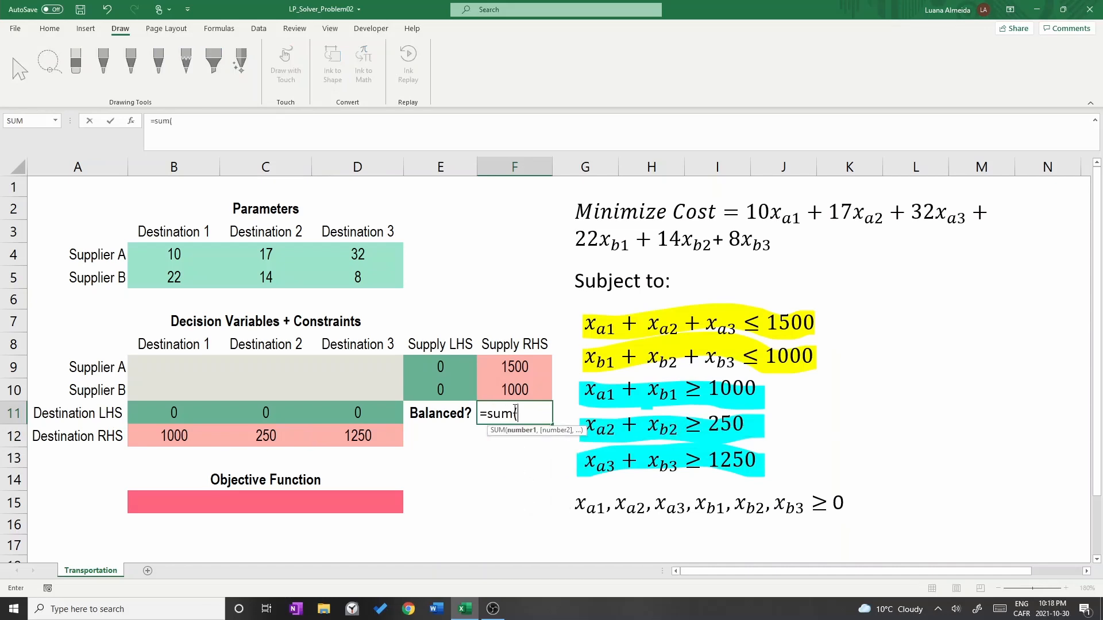
{"action": "left_click_drag", "start_coordinate": [508, 361], "coordinate": [510, 387]}
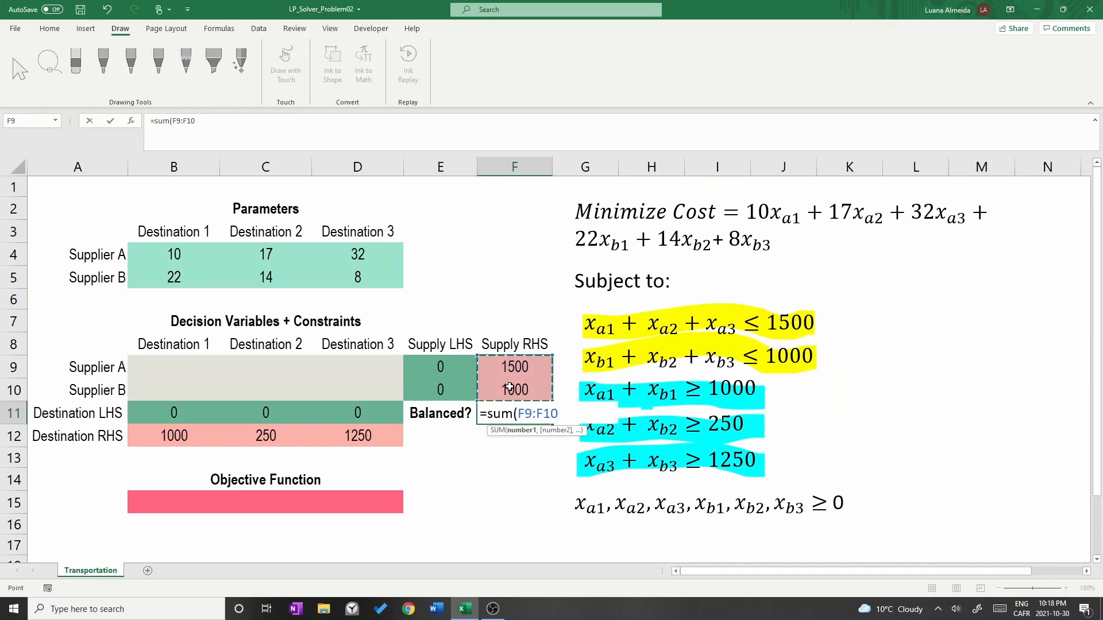
{"action": "type", "text": ")"}
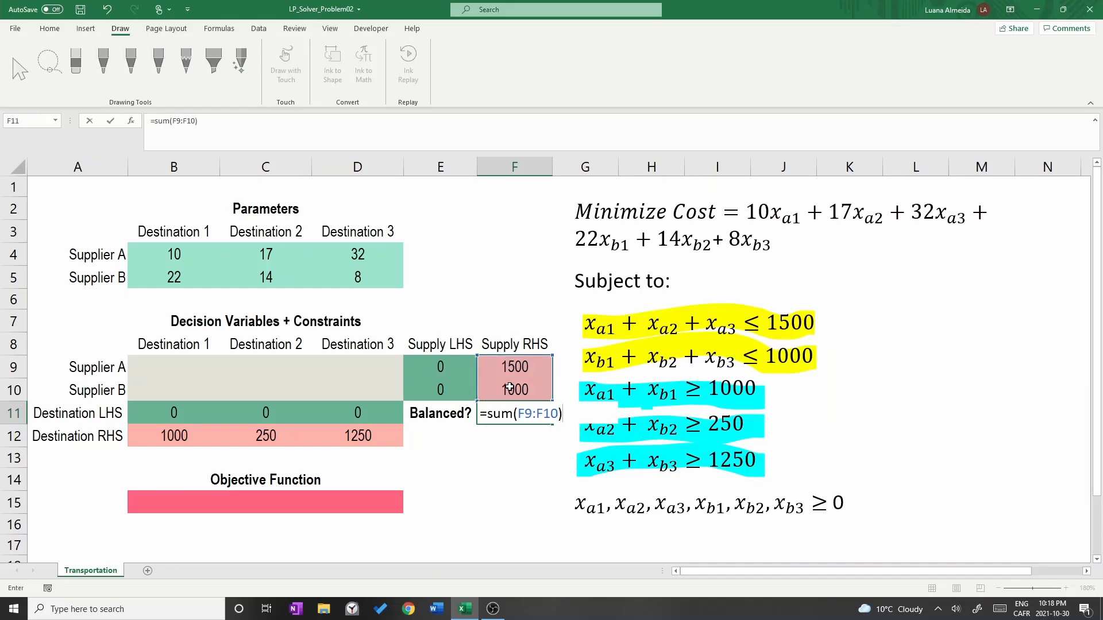
{"action": "key", "text": "Return"}
Total the destinations' RHS demands in cell E12 with =SUM(B12:D12) for the balance check.
{"action": "left_click", "coordinate": [450, 433]}
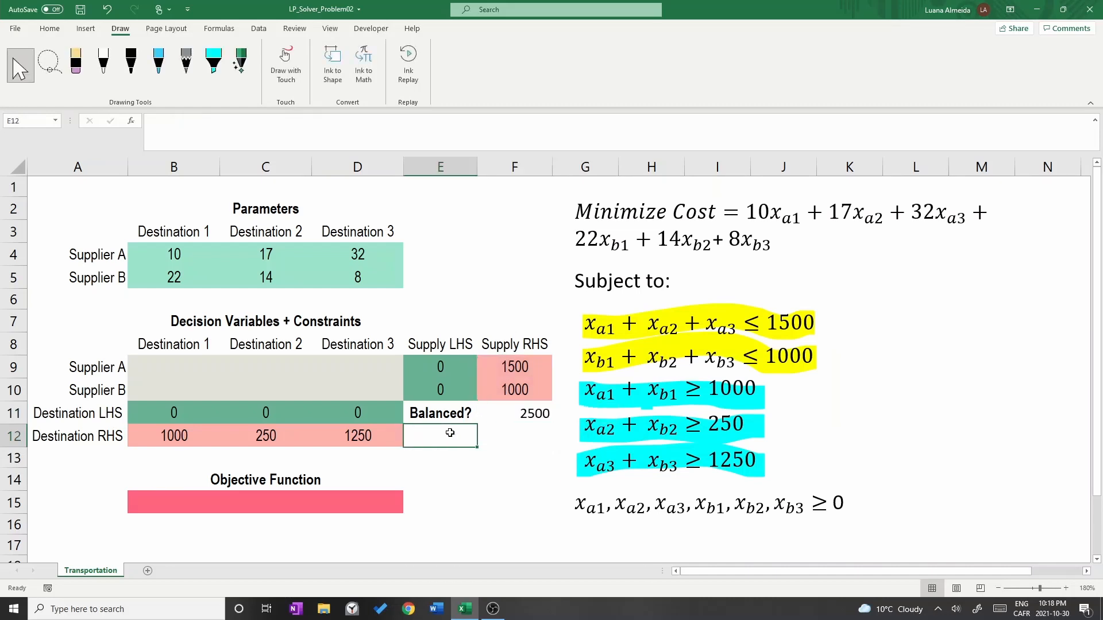
{"action": "type", "text": "=sum("}
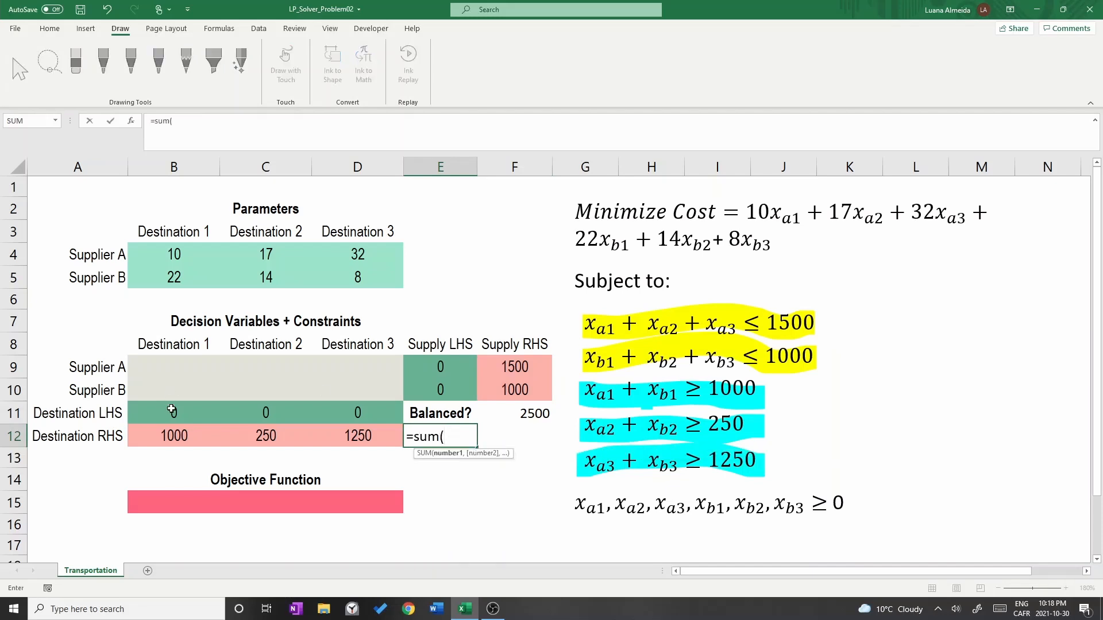
{"action": "left_click_drag", "start_coordinate": [173, 437], "coordinate": [365, 429]}
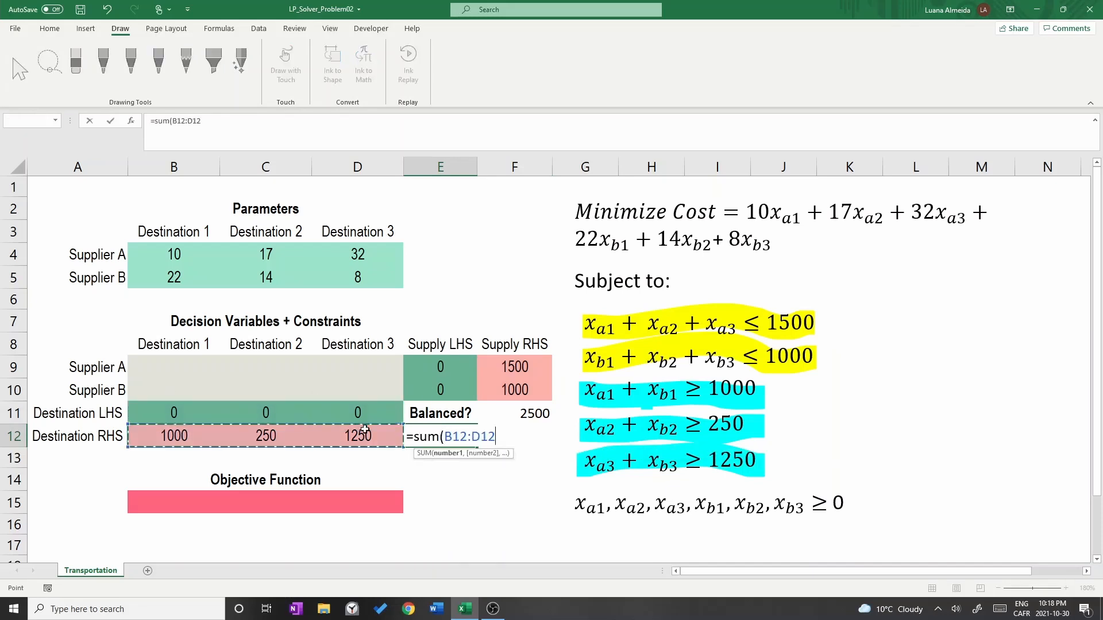
{"action": "type", "text": ")"}
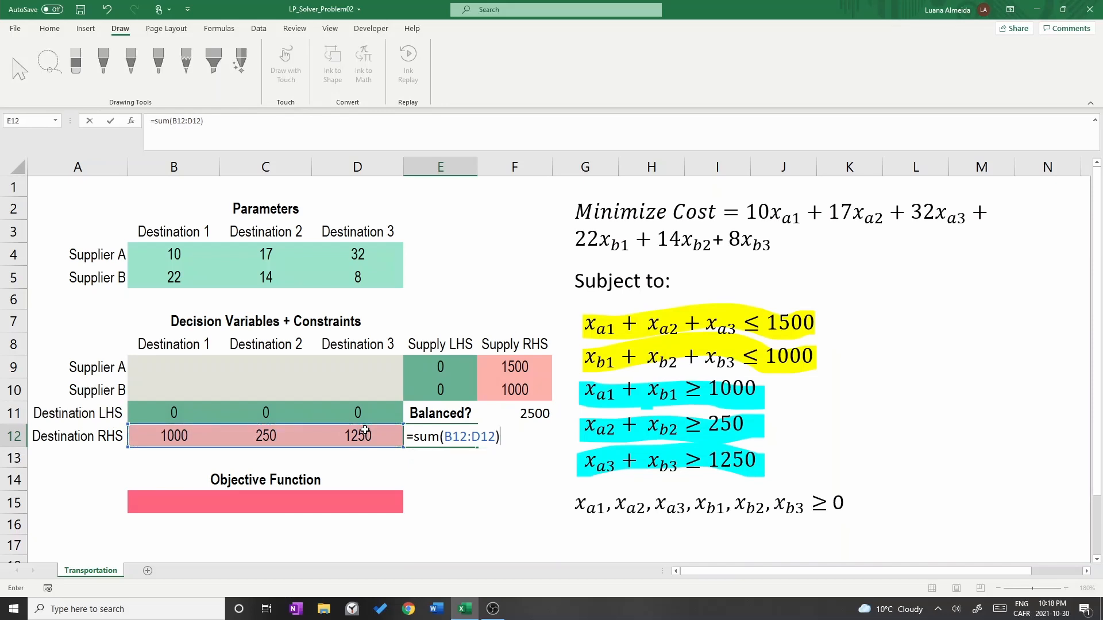
{"action": "key", "text": "Return"}
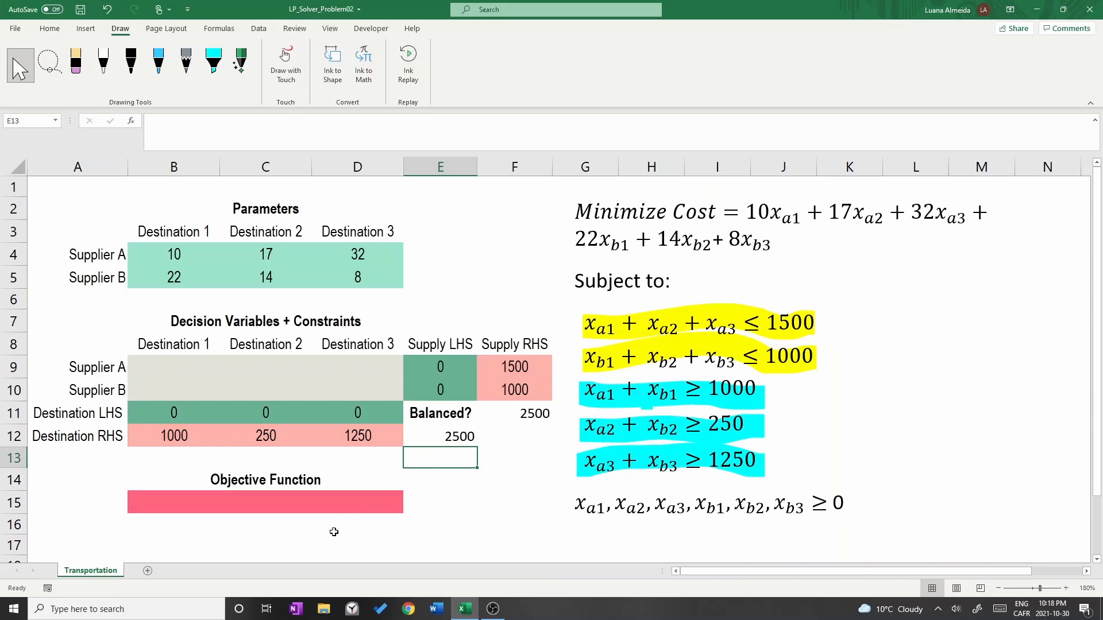
Enter the objective function =SUMPRODUCT(B9:D10,B4:D5) in the merged cell B15.
{"action": "left_click", "coordinate": [323, 506]}
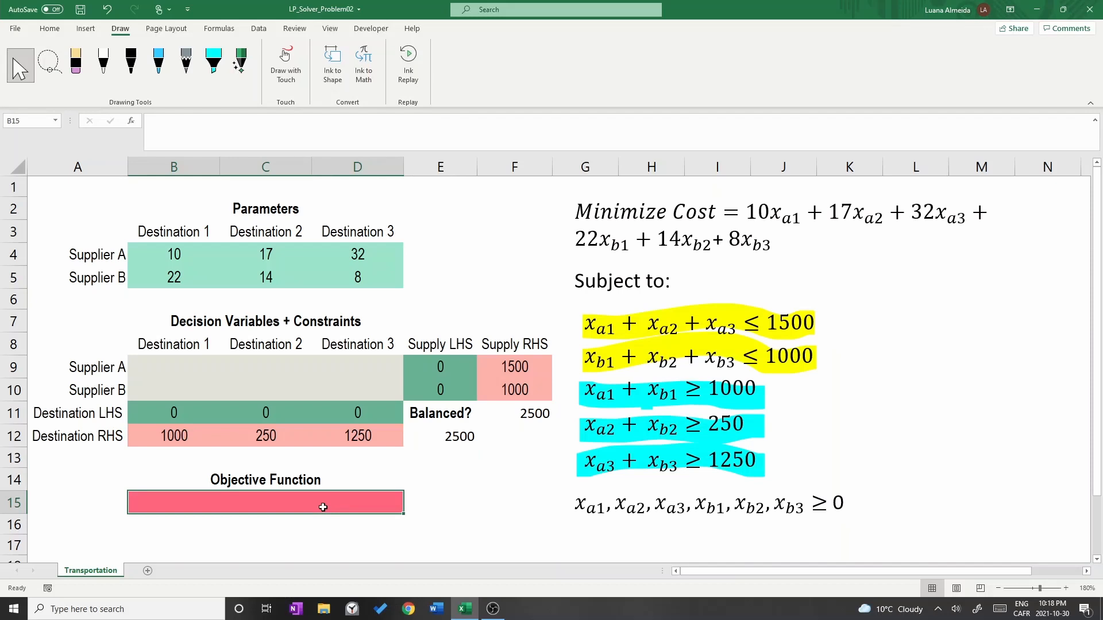
{"action": "type", "text": "=sumpro"}
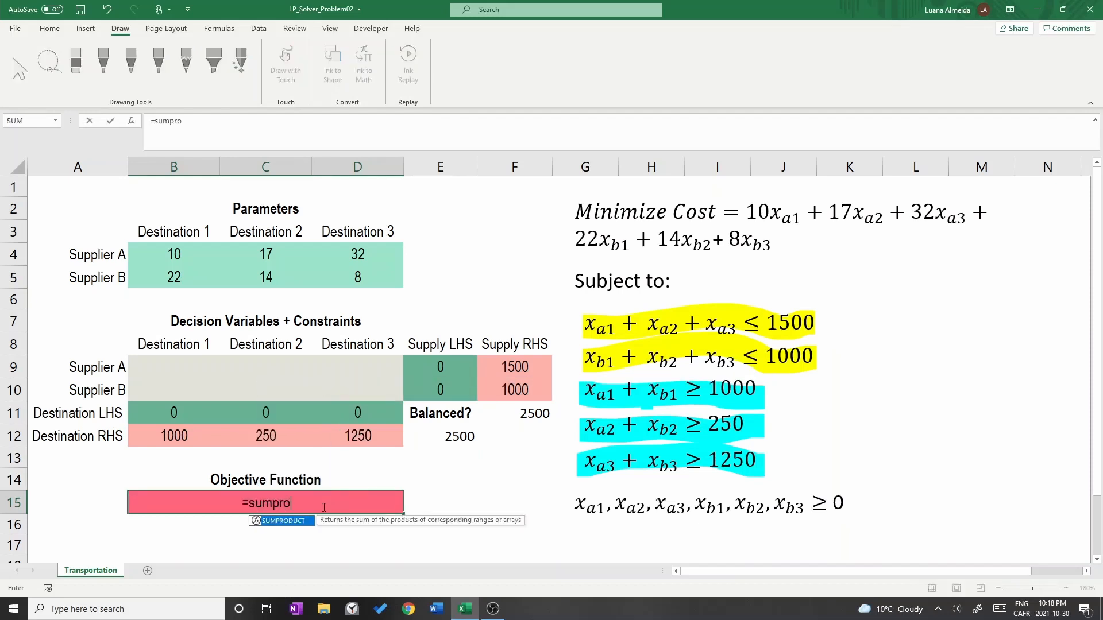
{"action": "type", "text": "duct("}
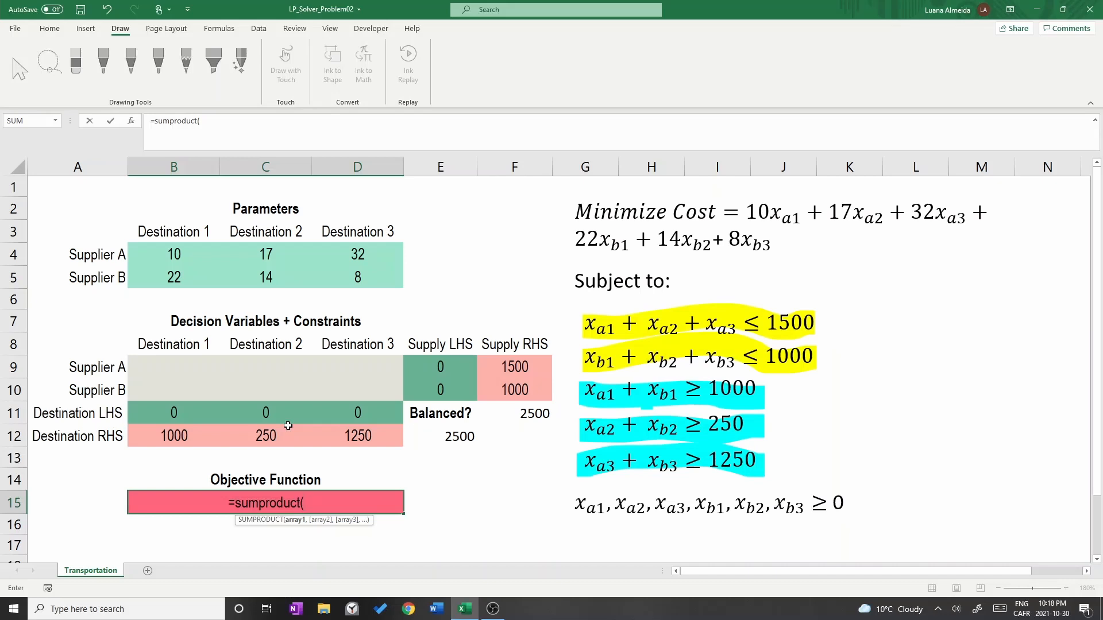
{"action": "left_click_drag", "start_coordinate": [167, 365], "coordinate": [359, 386]}
{"action": "type", "text": ","}
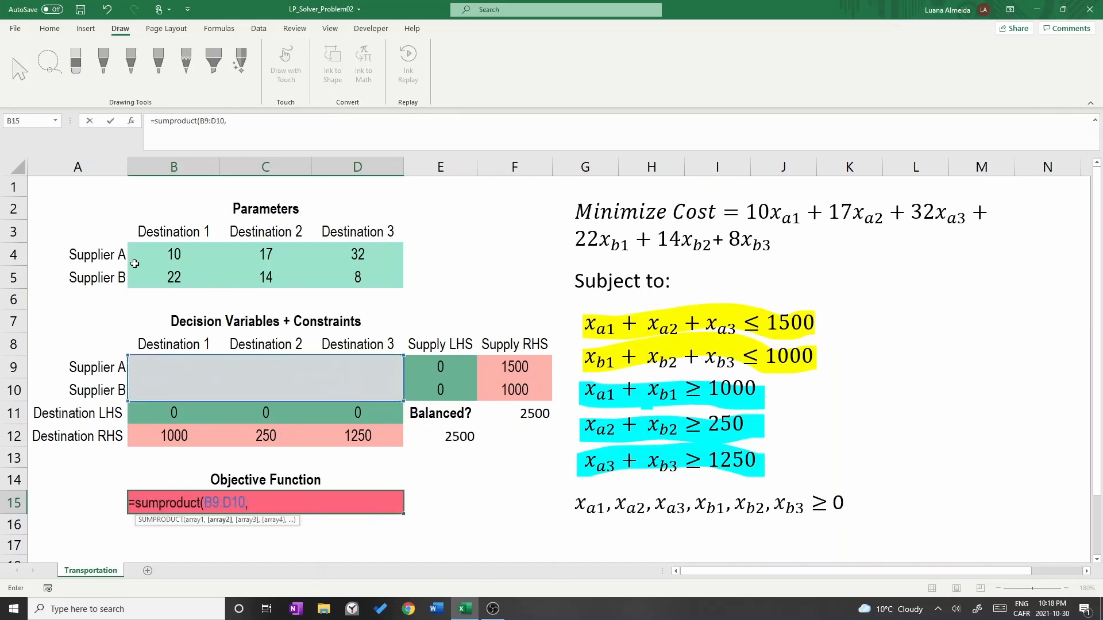
{"action": "left_click_drag", "start_coordinate": [149, 253], "coordinate": [384, 283]}
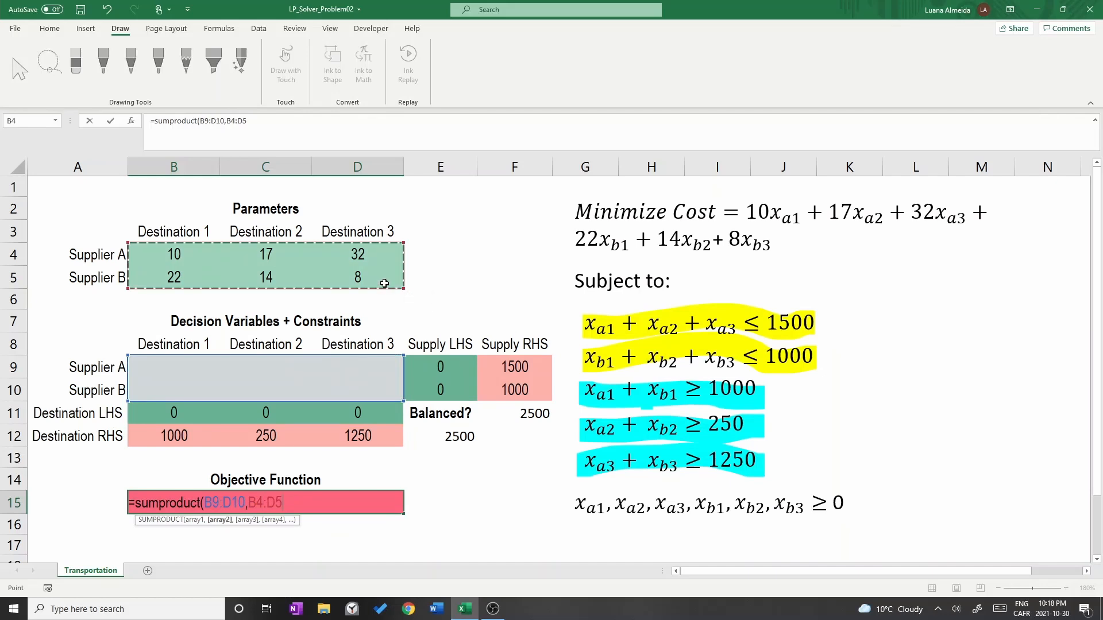
{"action": "type", "text": ")"}
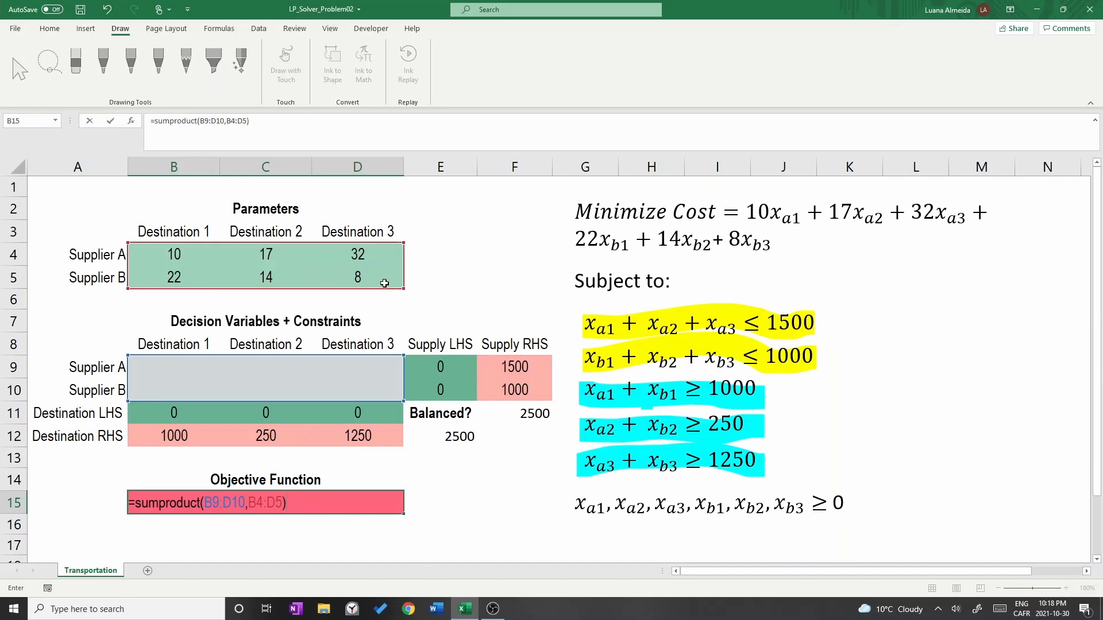
{"action": "key", "text": "Return"}
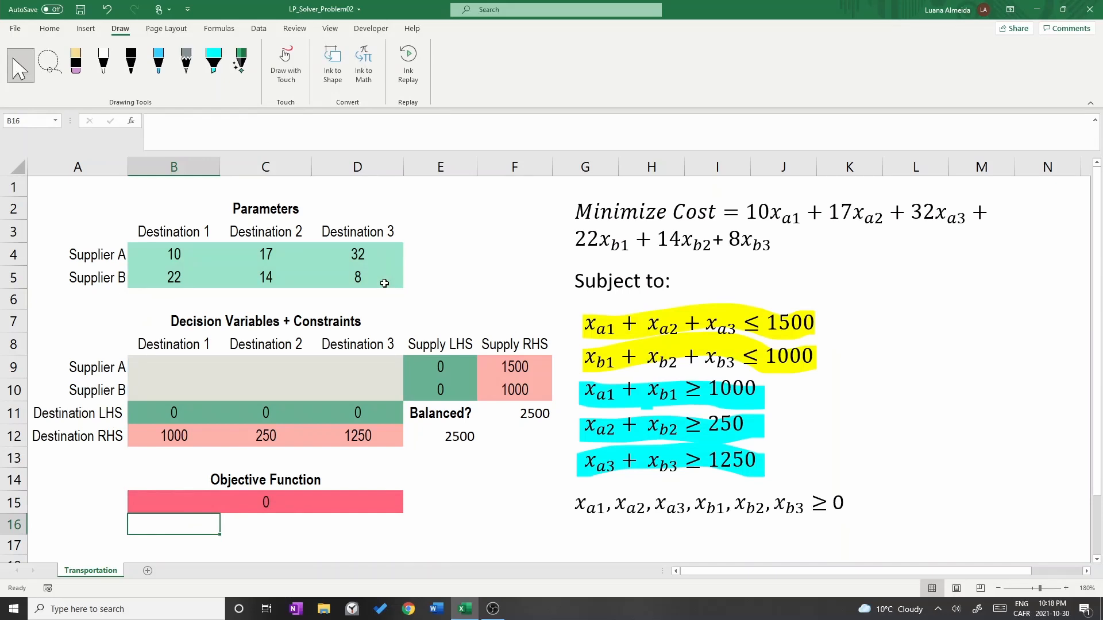
Open Solver beside the model and set it to minimize objective cell $B$15.
{"action": "left_click", "coordinate": [258, 29]}
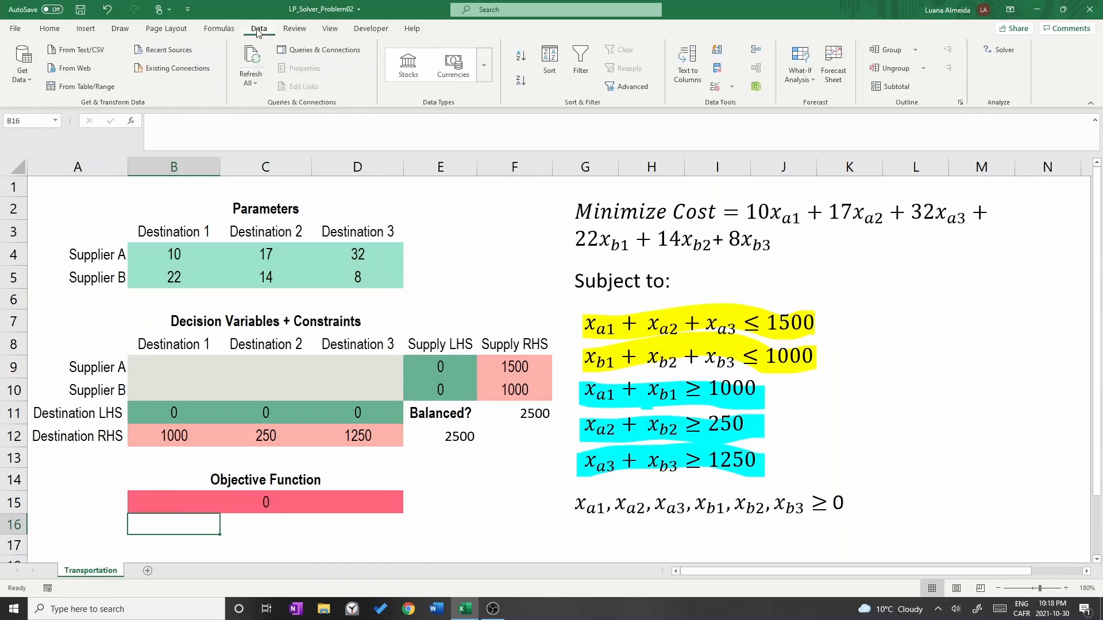
{"action": "left_click", "coordinate": [994, 55]}
{"action": "left_click_drag", "start_coordinate": [808, 201], "coordinate": [740, 192]}
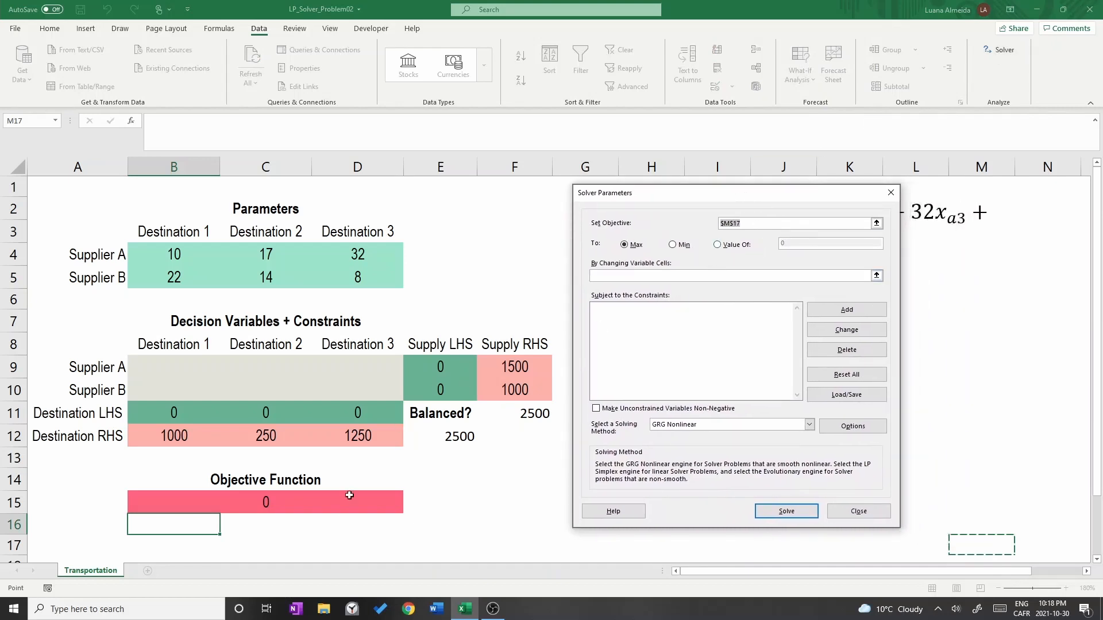
{"action": "left_click", "coordinate": [323, 509]}
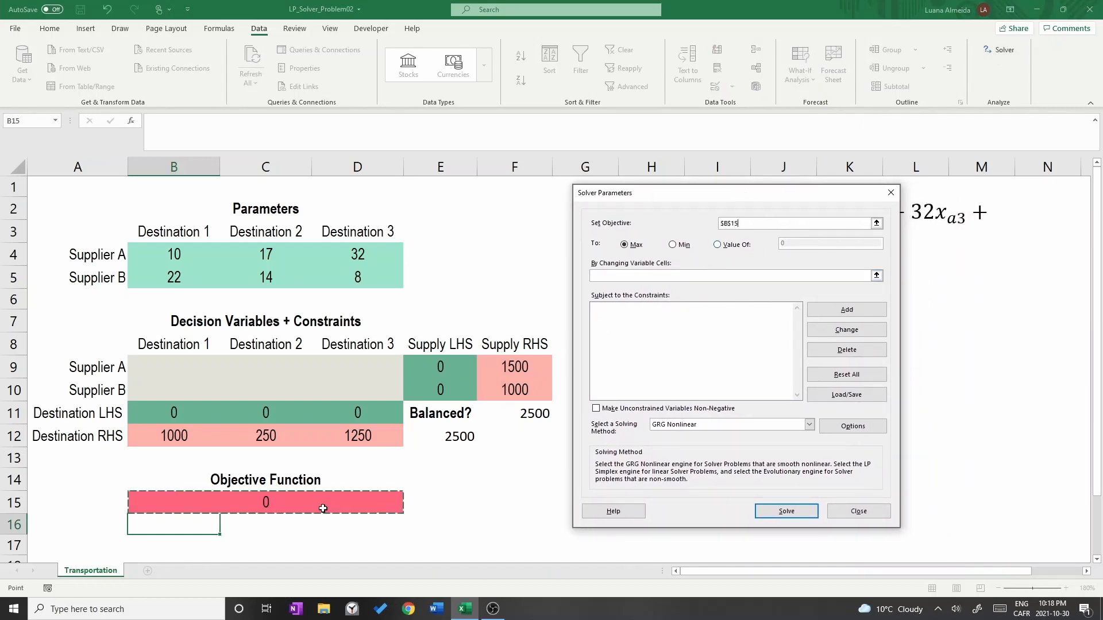
{"action": "left_click", "coordinate": [673, 245]}
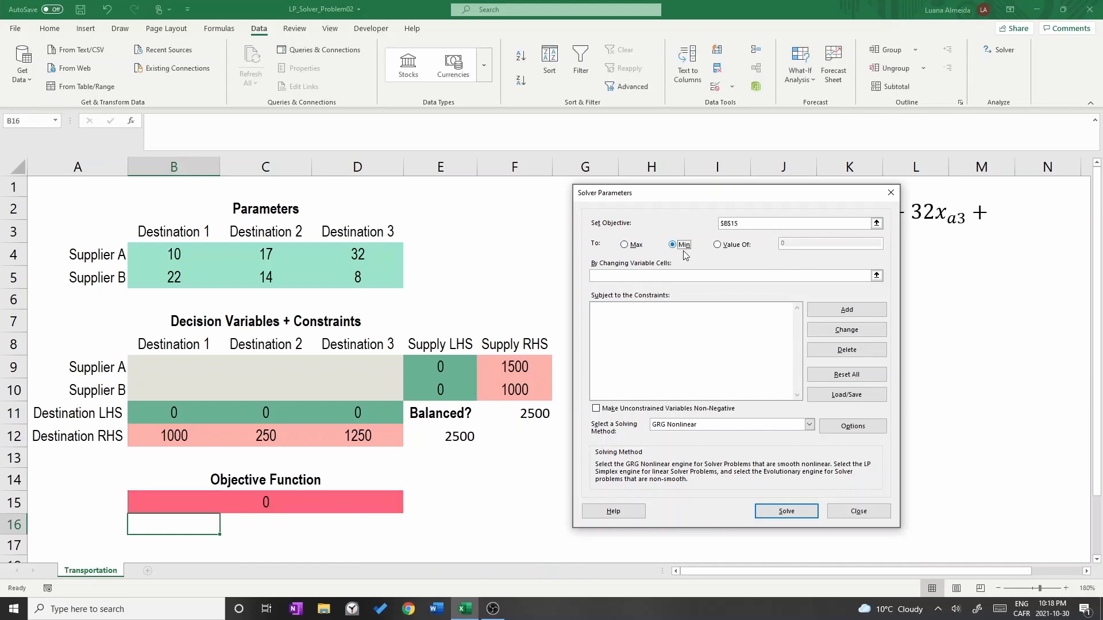
Set Solver's changing variable cells to the decision variable range $B$9:$D$10.
{"action": "left_click", "coordinate": [879, 277]}
{"action": "left_click", "coordinate": [876, 275]}
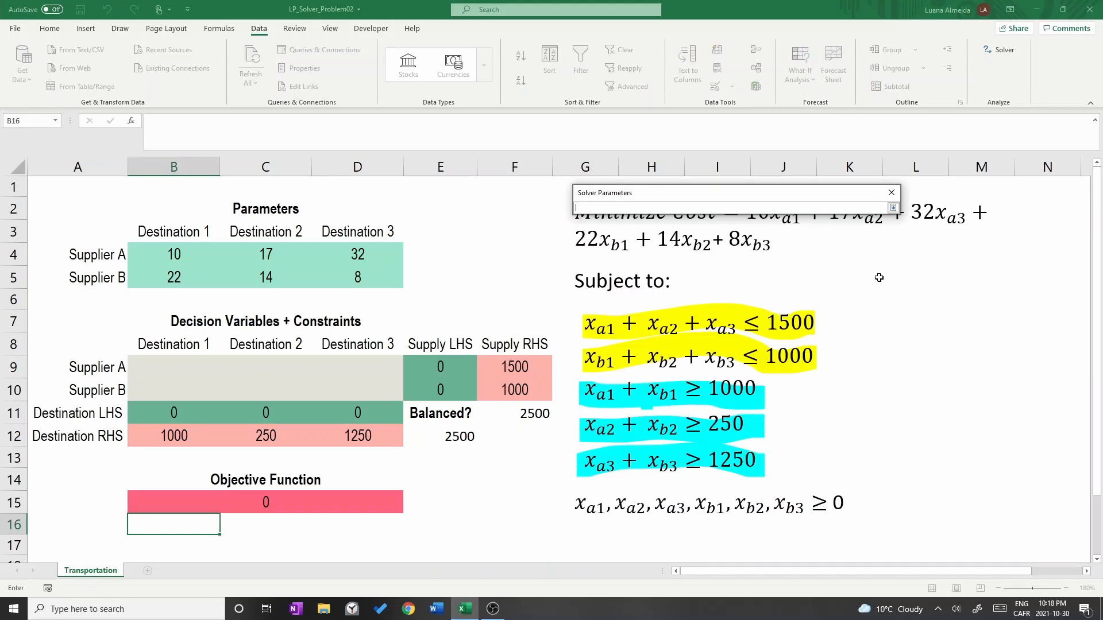
{"action": "left_click_drag", "start_coordinate": [165, 370], "coordinate": [345, 390]}
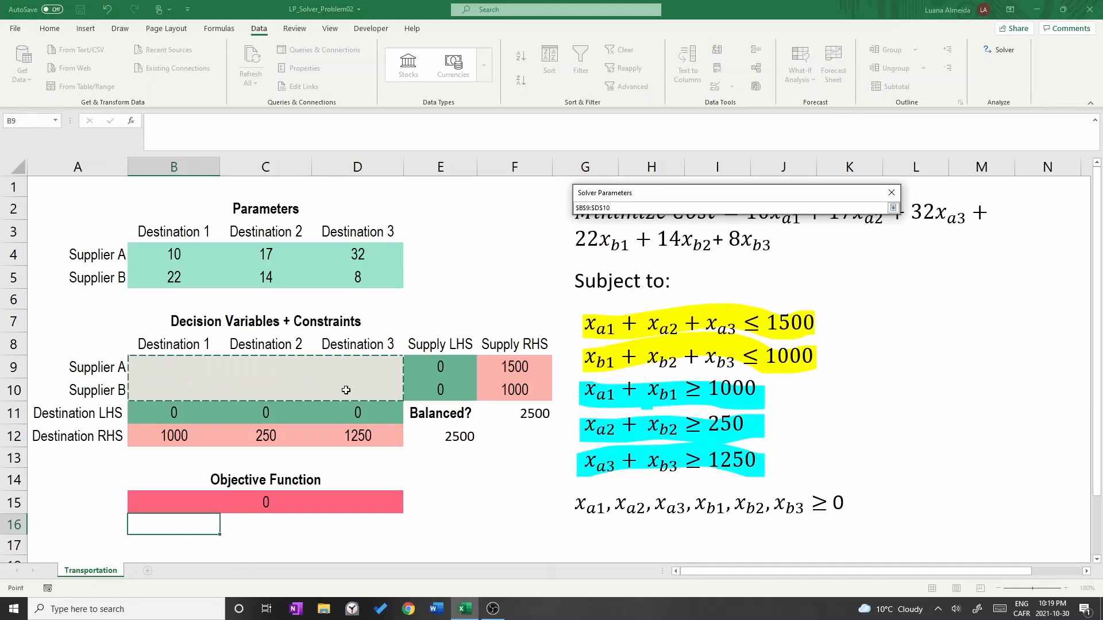
{"action": "key", "text": "Return"}
{"action": "left_click", "coordinate": [745, 310]}
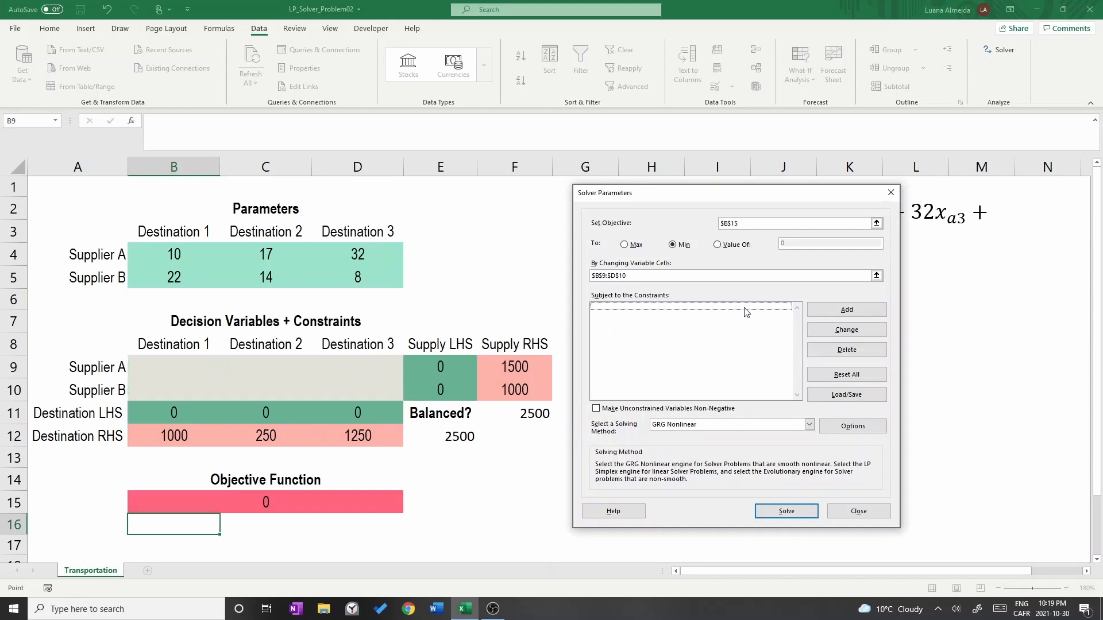
Add the supply constraint $E$9:$E$10 <= $F$9:$F$10 to Solver and continue with another constraint.
{"action": "left_click", "coordinate": [842, 314]}
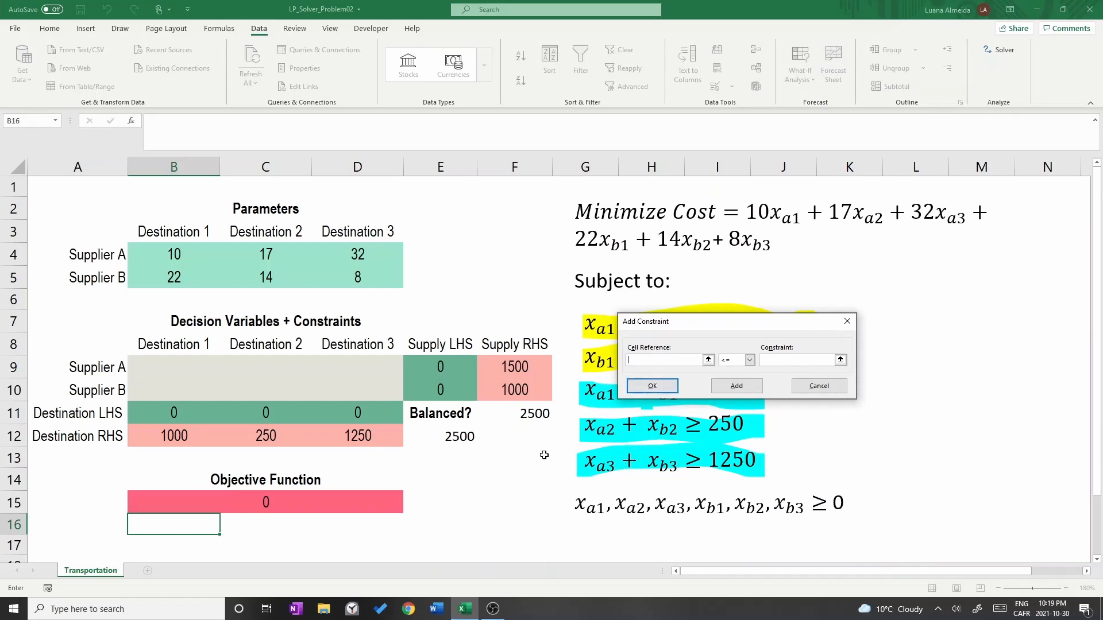
{"action": "left_click_drag", "start_coordinate": [450, 370], "coordinate": [447, 388]}
{"action": "key", "text": "Tab"}
{"action": "key", "text": "Tab"}
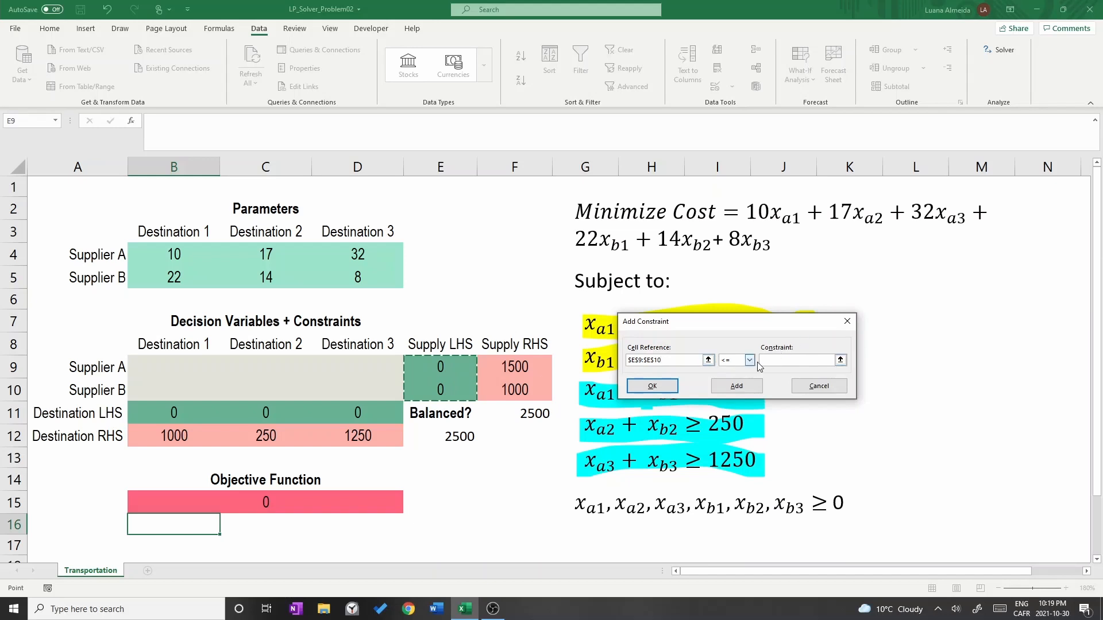
{"action": "left_click_drag", "start_coordinate": [495, 366], "coordinate": [503, 389]}
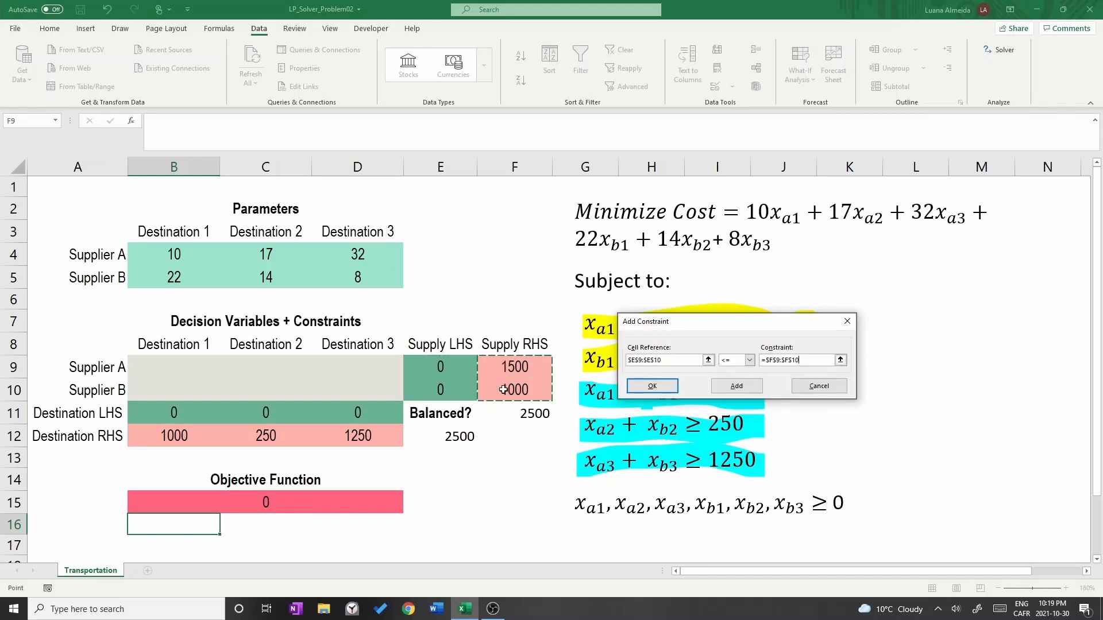
{"action": "left_click", "coordinate": [736, 386]}
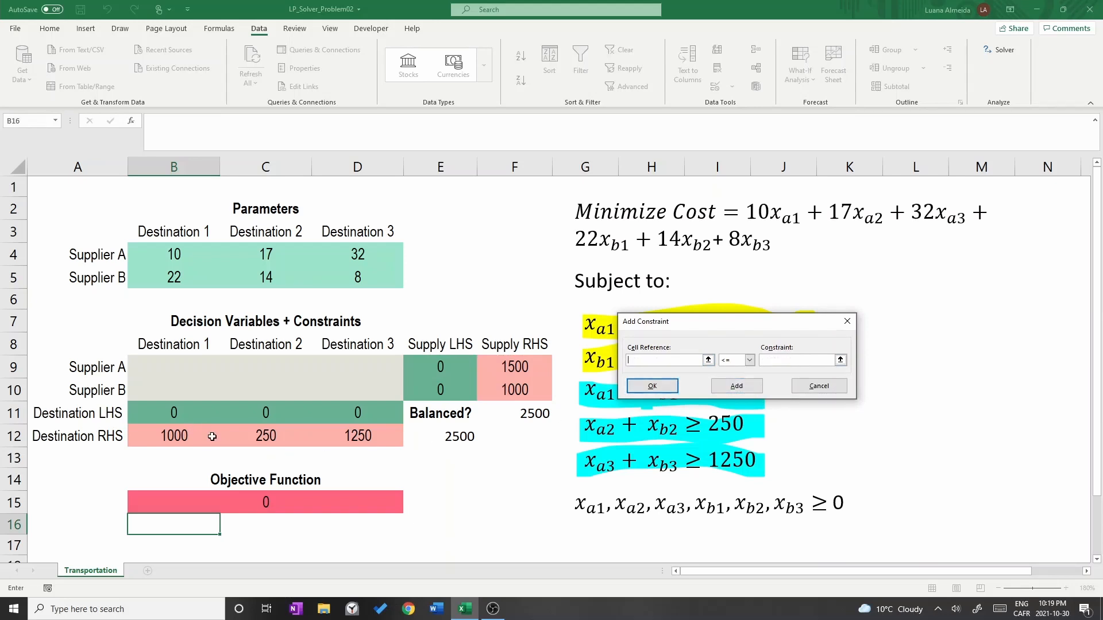
Add the destination constraint $B$11:$D$11 >= $B$12:$D$12 and return to the Solver parameters.
{"action": "left_click", "coordinate": [178, 414]}
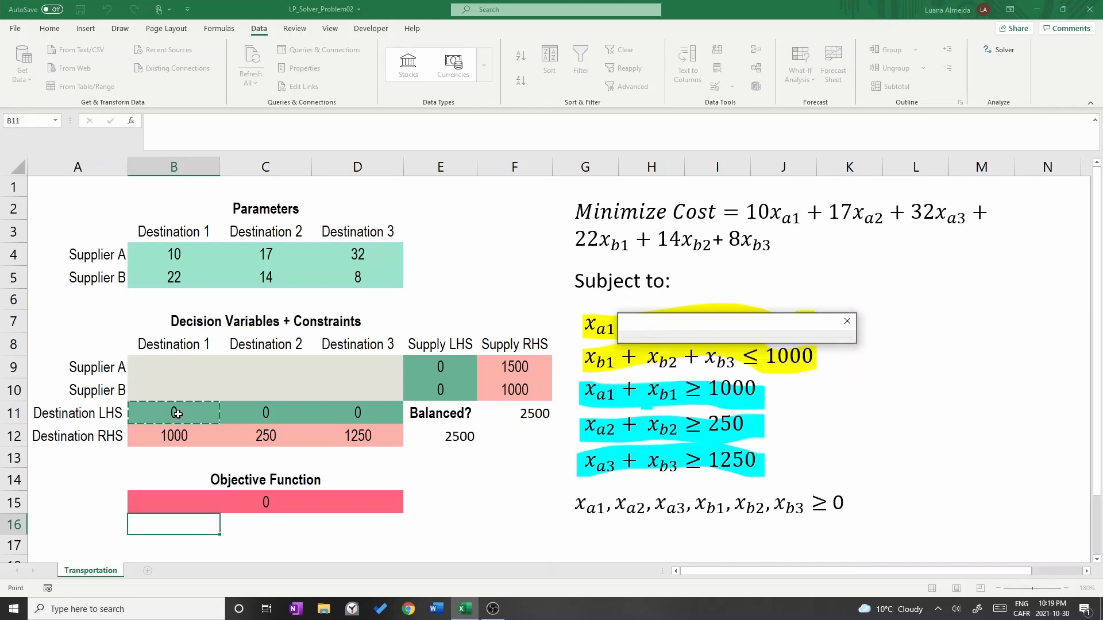
{"action": "left_click_drag", "start_coordinate": [178, 414], "coordinate": [352, 406]}
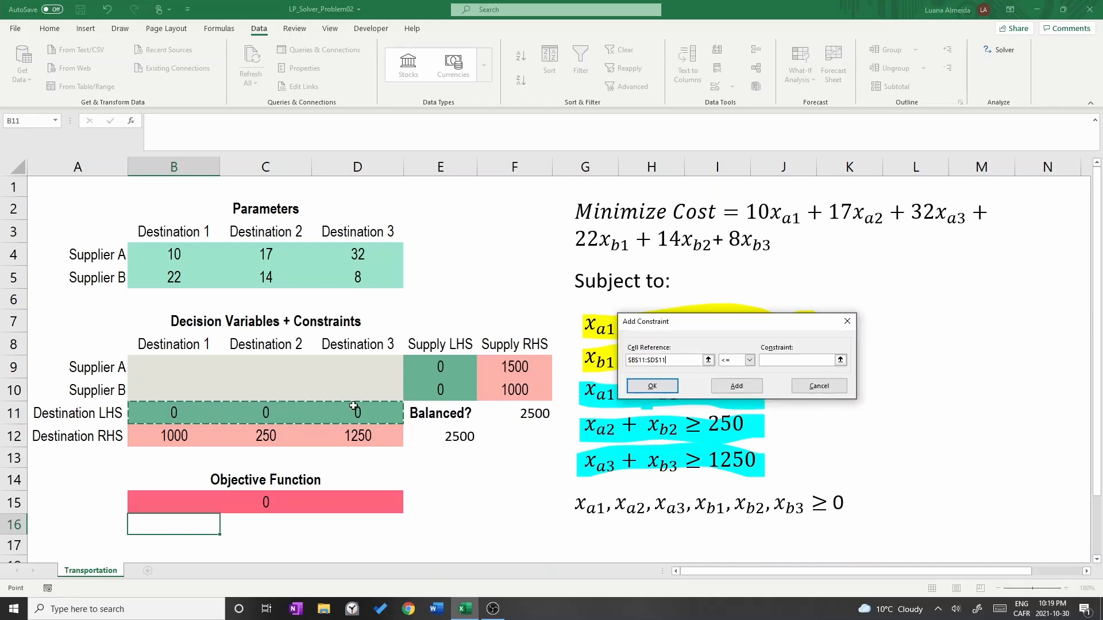
{"action": "left_click", "coordinate": [741, 363]}
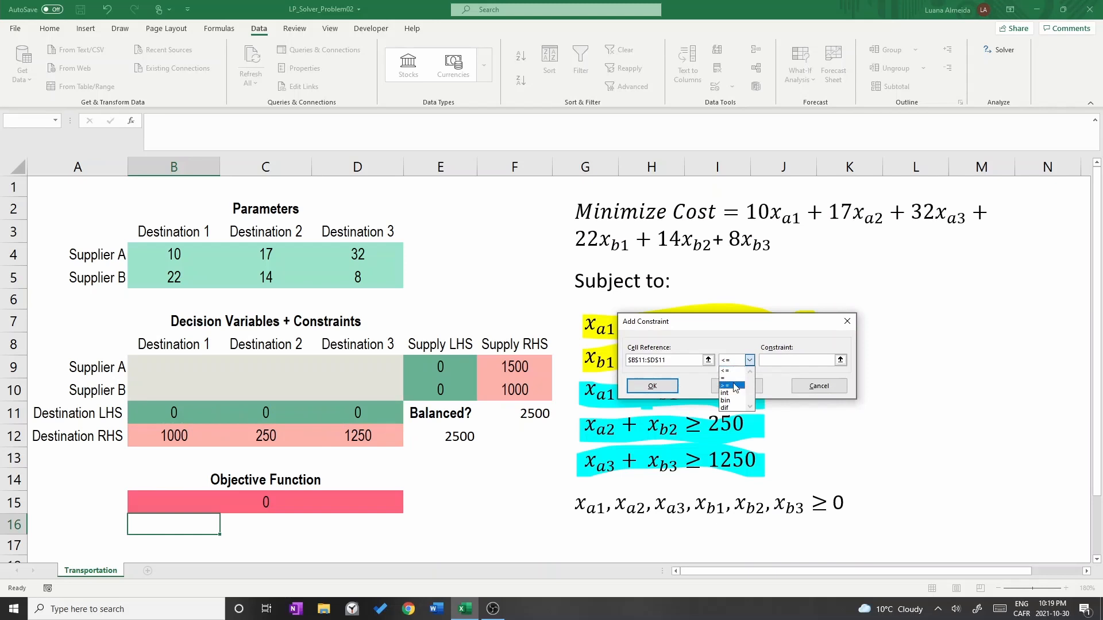
{"action": "left_click", "coordinate": [735, 385]}
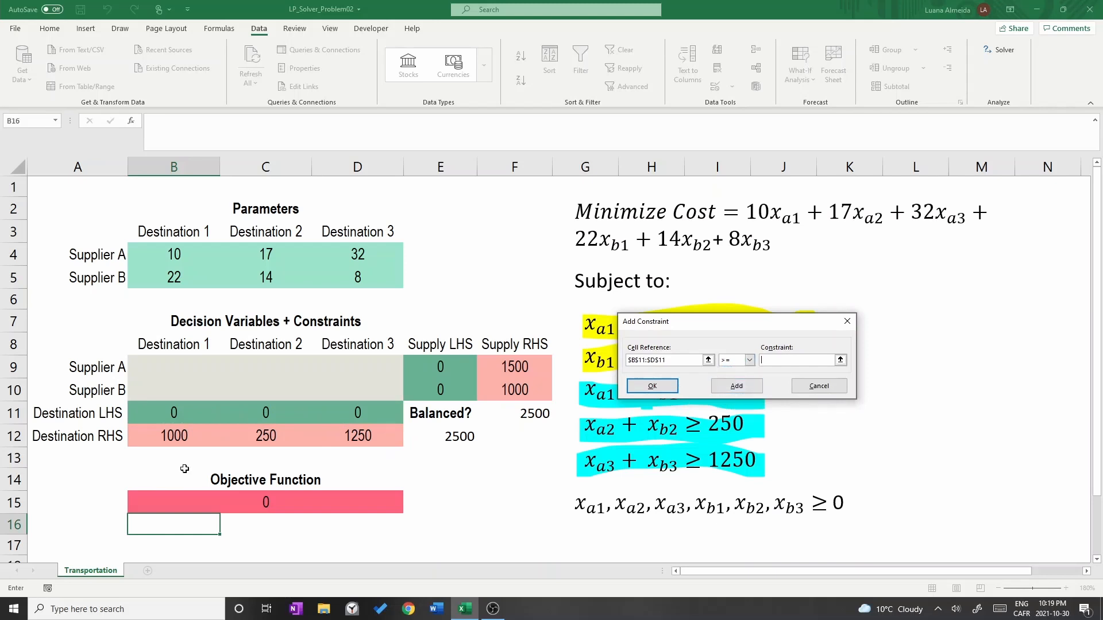
{"action": "left_click_drag", "start_coordinate": [163, 437], "coordinate": [343, 433]}
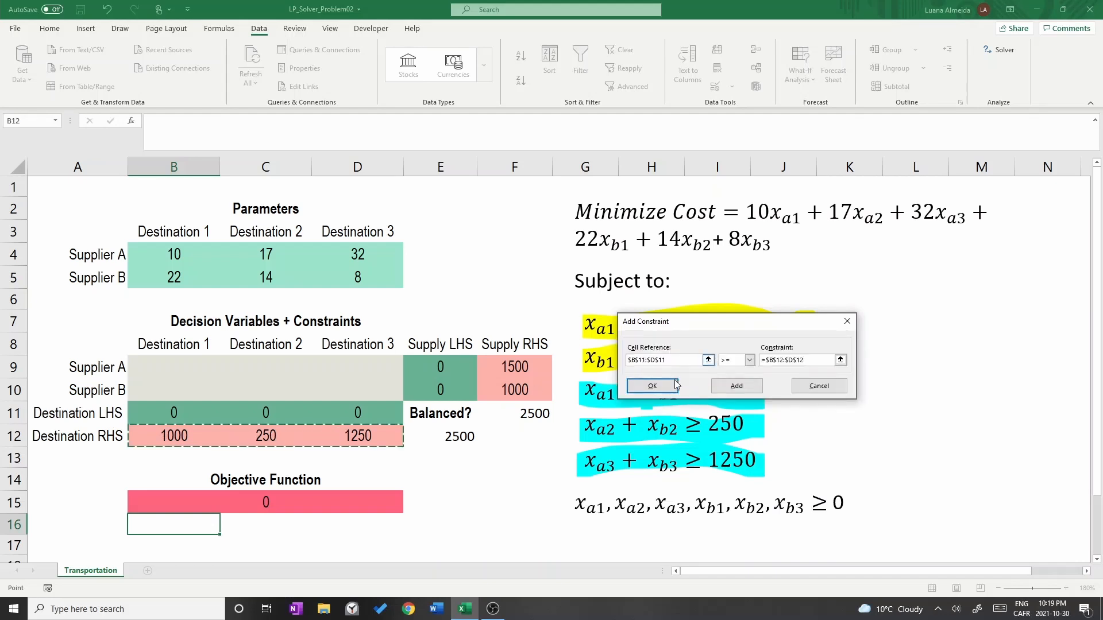
{"action": "left_click", "coordinate": [652, 386]}
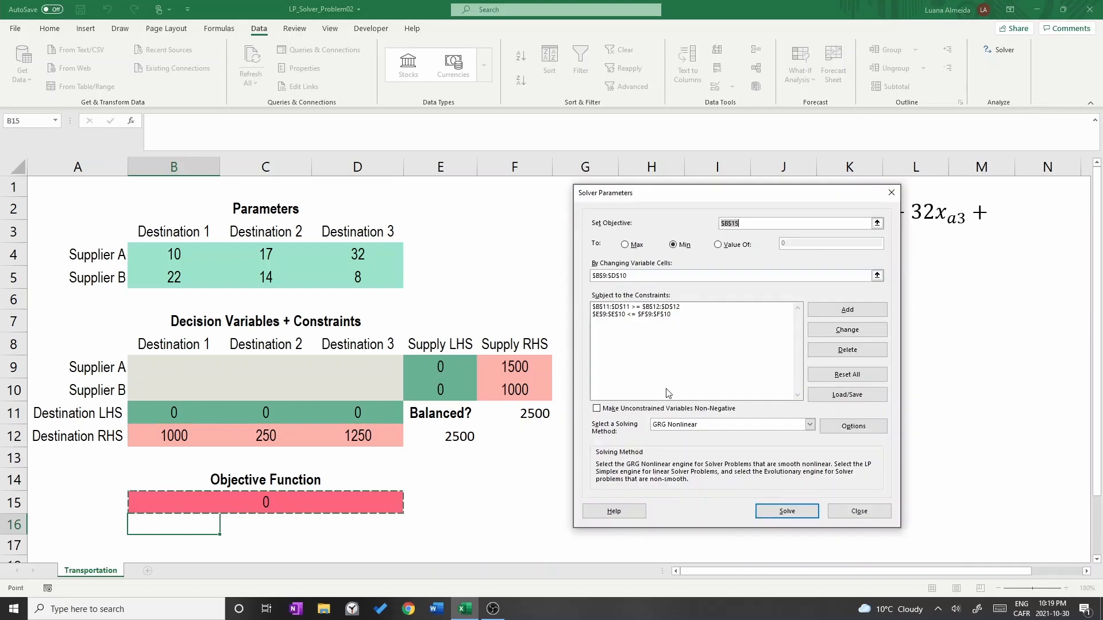
Make the unconstrained variables non-negative and set the solving method to Simplex LP.
{"action": "left_click", "coordinate": [597, 411]}
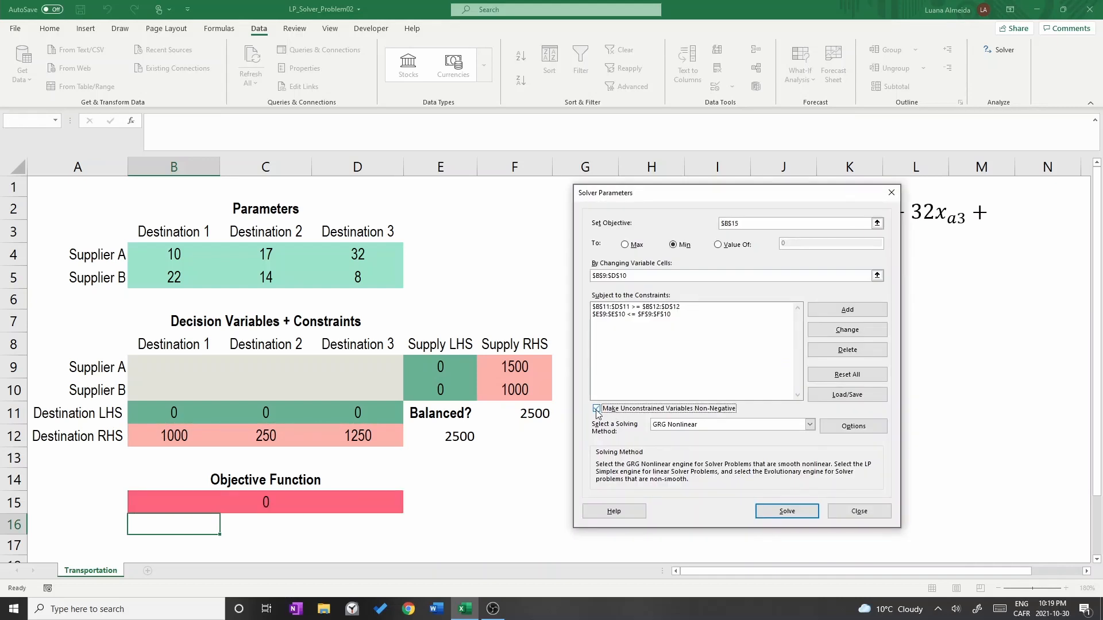
{"action": "left_click", "coordinate": [681, 430]}
{"action": "left_click", "coordinate": [682, 443]}
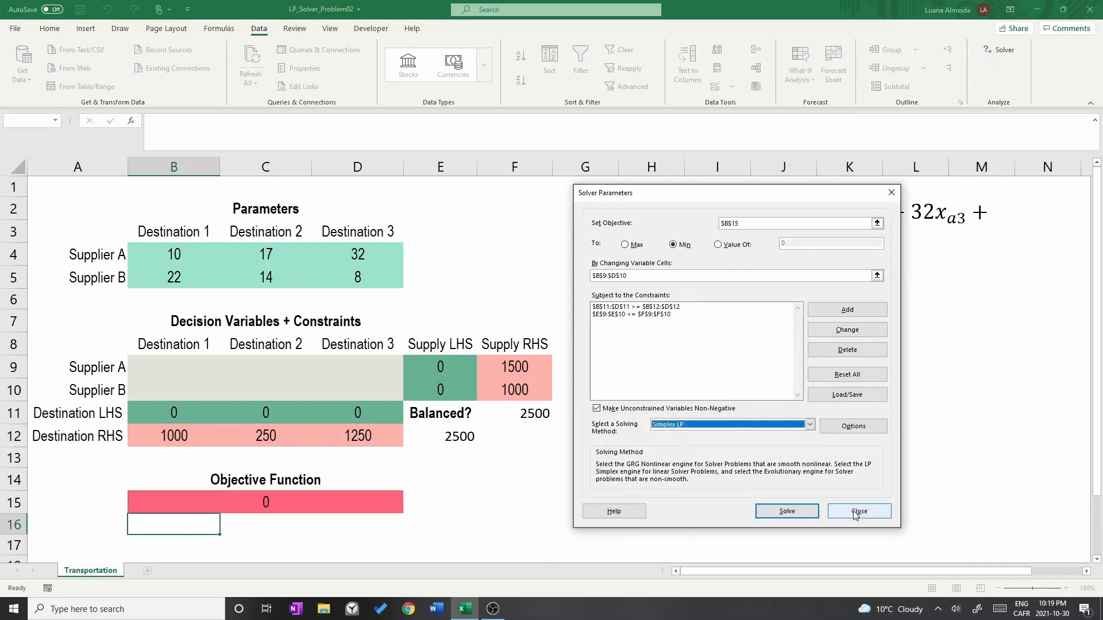
Solve the model, keep the Solver solution and select the objective function cell B15.
{"action": "left_click", "coordinate": [797, 513]}
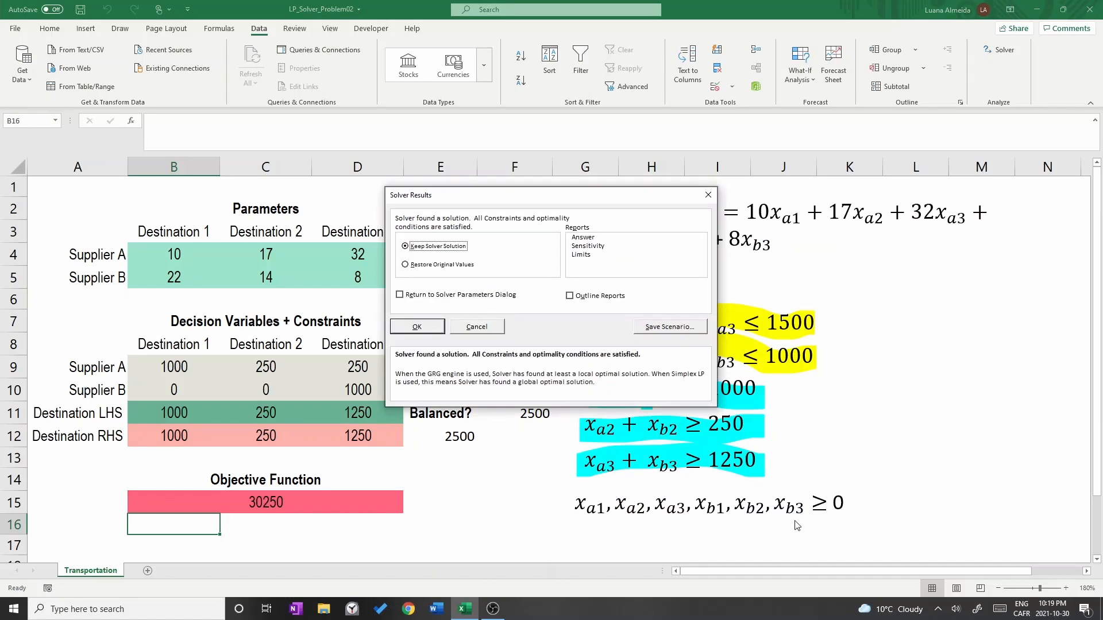
{"action": "left_click", "coordinate": [428, 327]}
{"action": "left_click", "coordinate": [374, 503]}
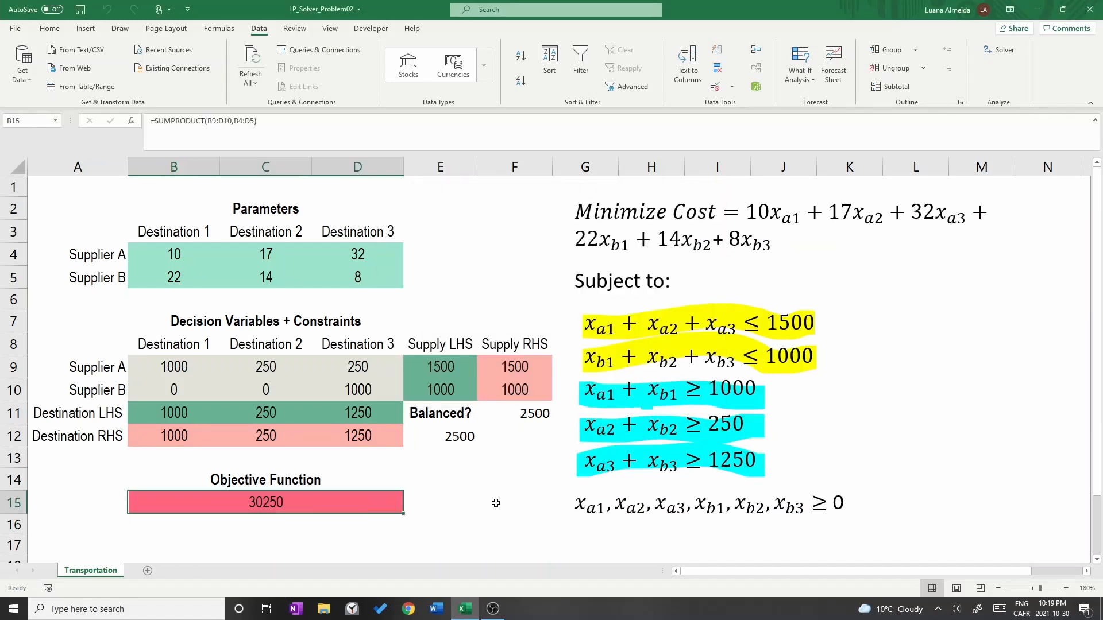